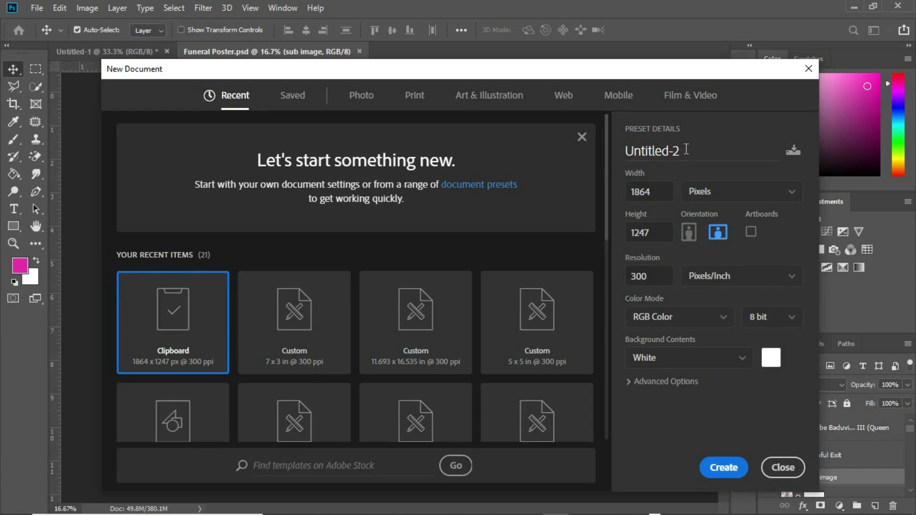
# Create a document named "funeral Invitation", 7 by 3.5 inches at 300 pixels/inch in RGB Color with a white background.
pyautogui.moveTo(680, 153); pyautogui.dragTo(676, 154)
pyautogui.write('funeral Invitation')
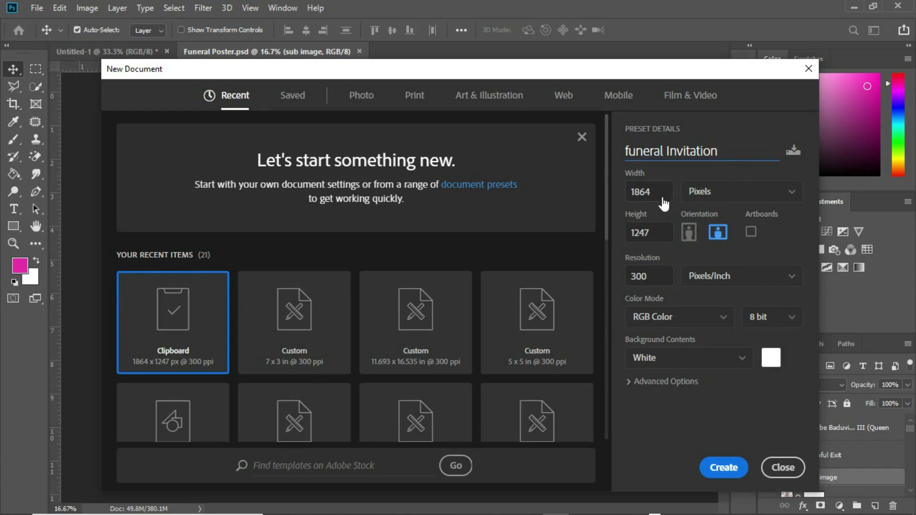
pyautogui.click(684, 204)
pyautogui.click(698, 192)
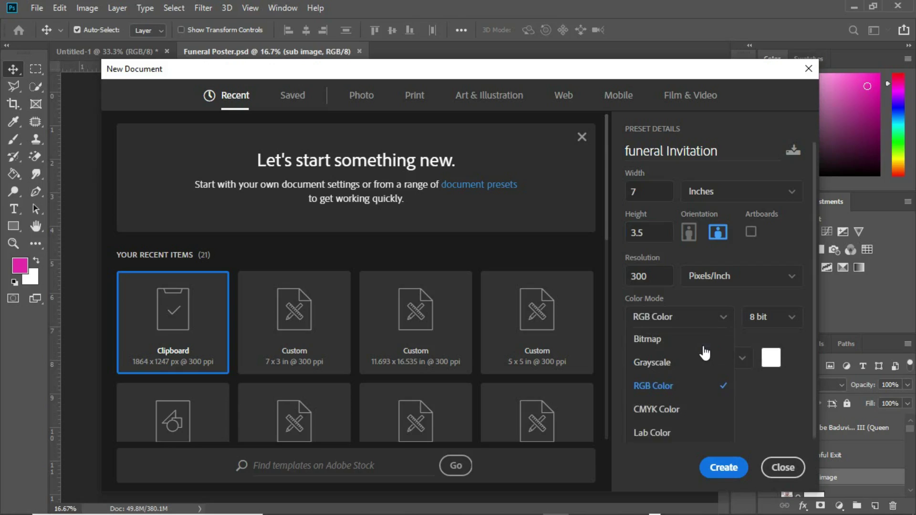
pyautogui.click(704, 318)
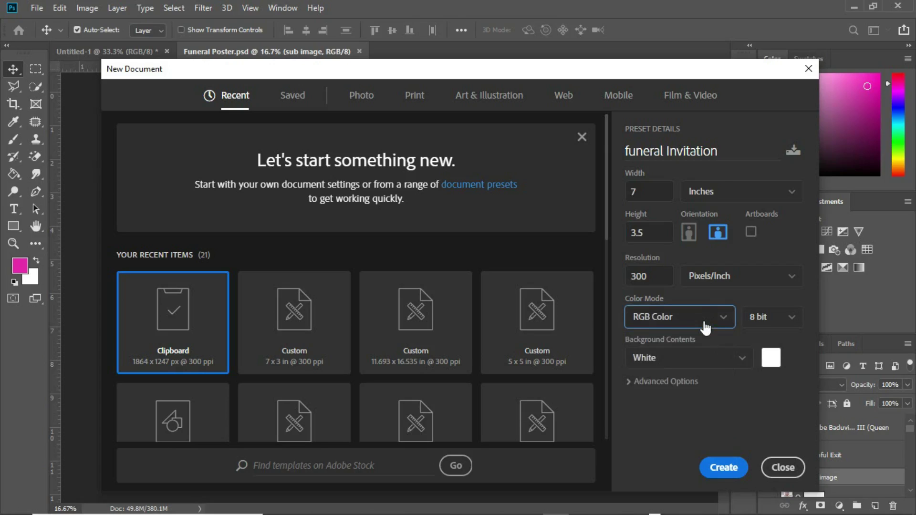
pyautogui.click(724, 468)
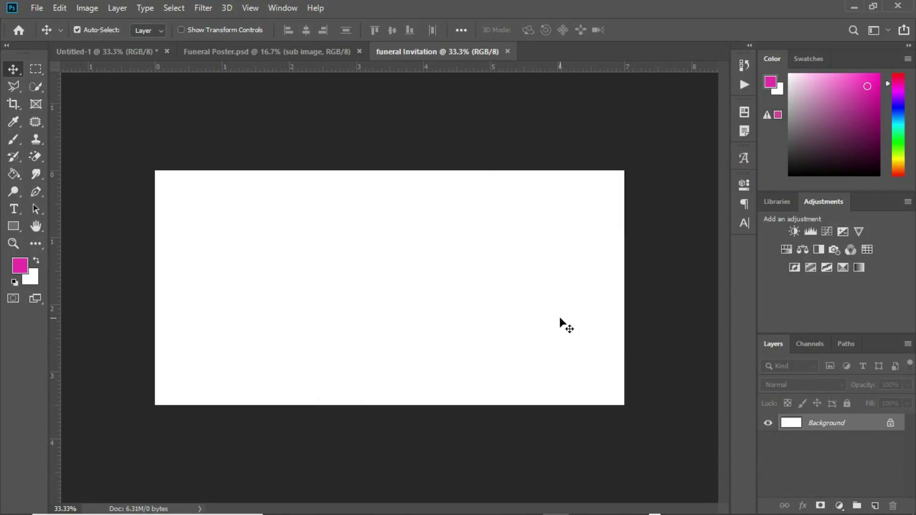
# Place the dark cloudscape image with the wooden cross, enlarged to about 179%, and flip it horizontally.
pyautogui.press('ctrl')
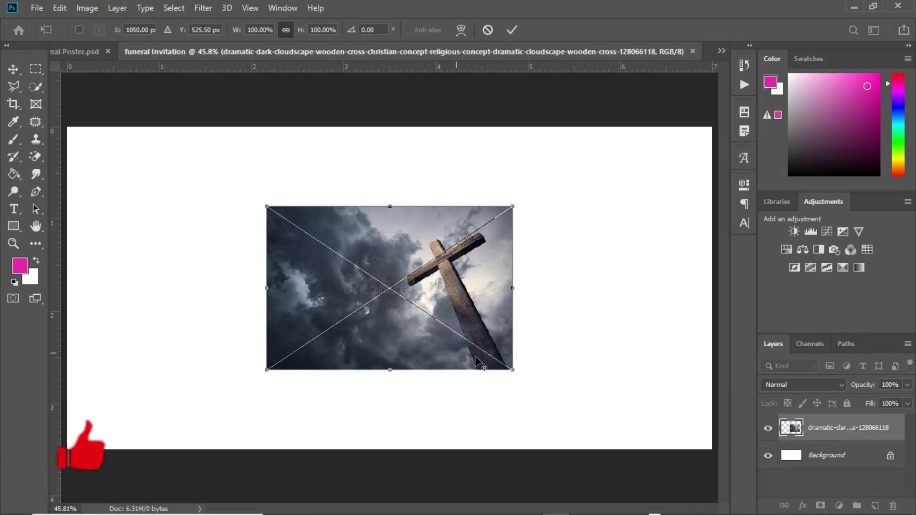
pyautogui.moveTo(512, 371); pyautogui.dragTo(607, 439)
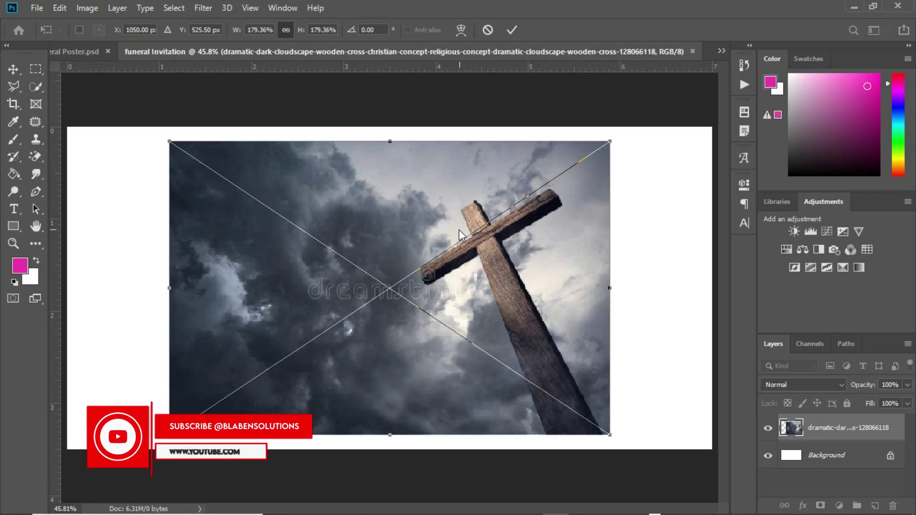
pyautogui.rightClick(481, 289)
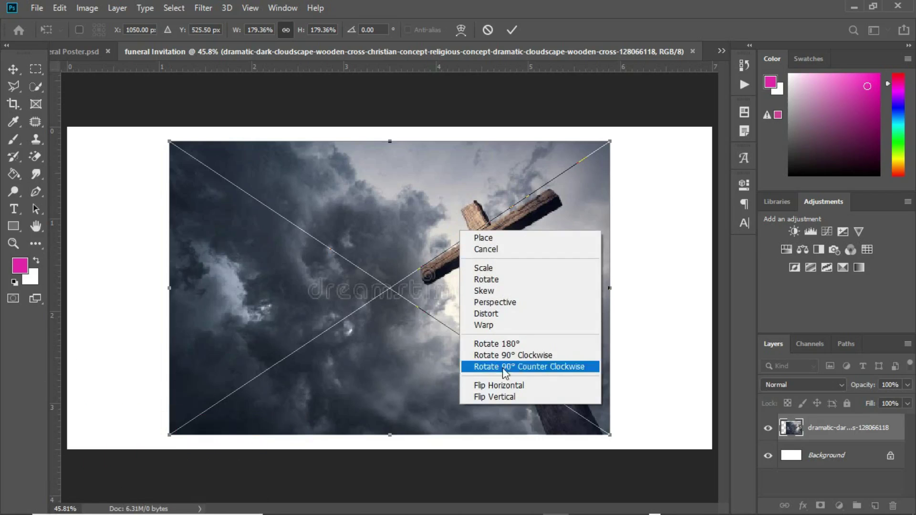
pyautogui.click(506, 387)
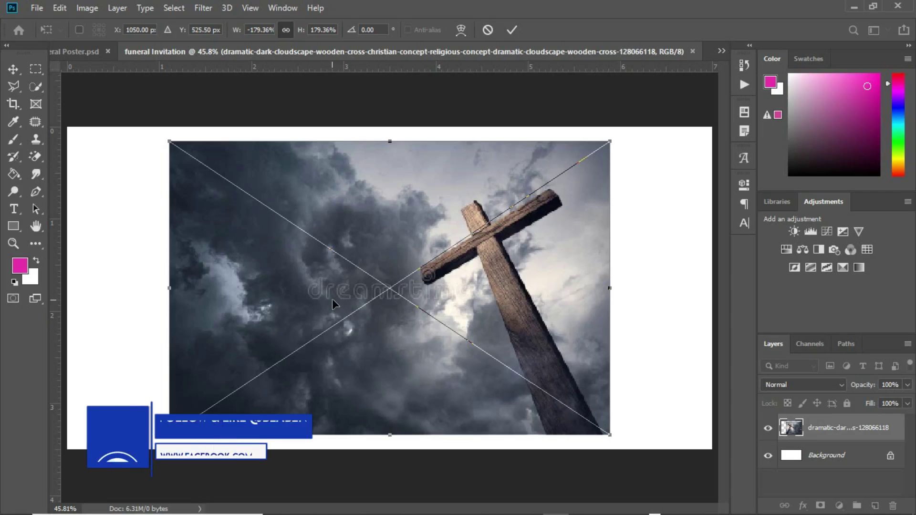
pyautogui.hotkey('ctrl', 'z')
# Shift the flipped cross image toward the canvas's left edge and scale it to about 248%, covering the canvas height.
pyautogui.moveTo(332, 285); pyautogui.dragTo(270, 282)
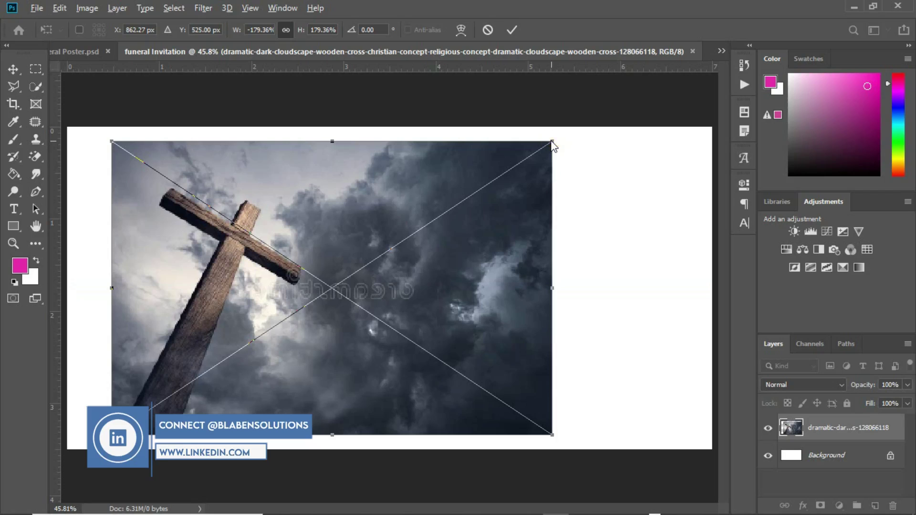
pyautogui.moveTo(564, 126); pyautogui.dragTo(636, 66)
pyautogui.press('Return')
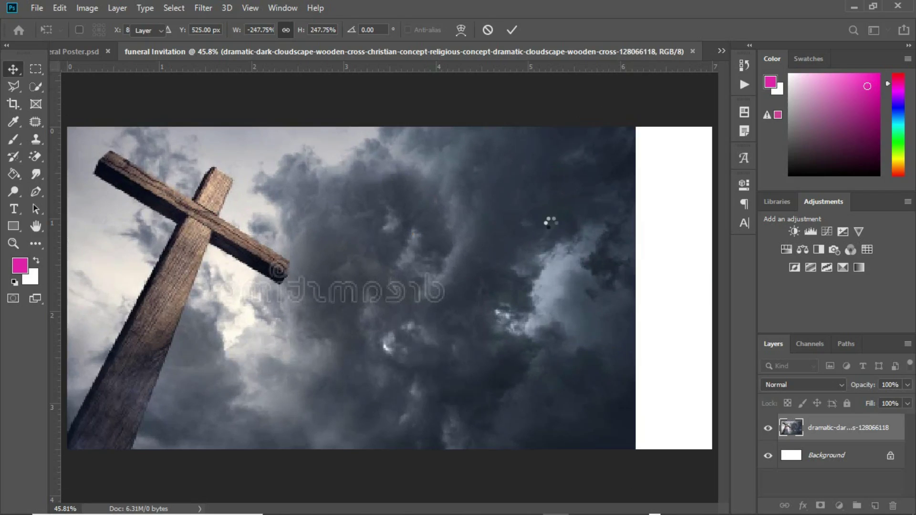
pyautogui.press('Return')
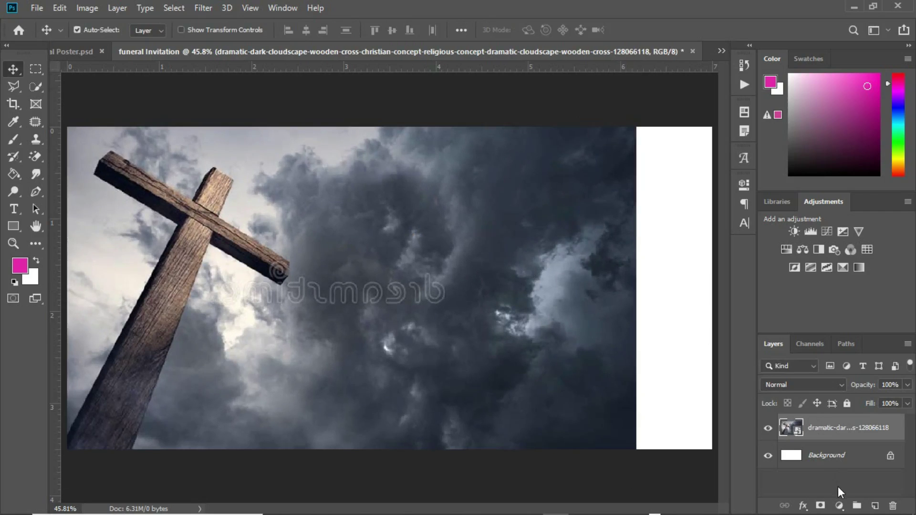
# Add a layer mask to the cross image and paint it with a large soft black brush, hiding the clouds beyond the cross.
pyautogui.click(820, 506)
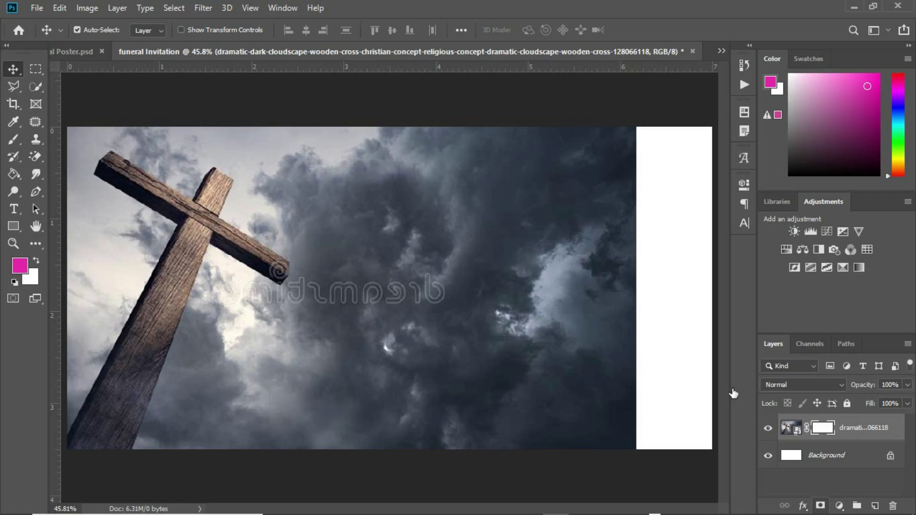
pyautogui.press('d')
pyautogui.click(13, 140)
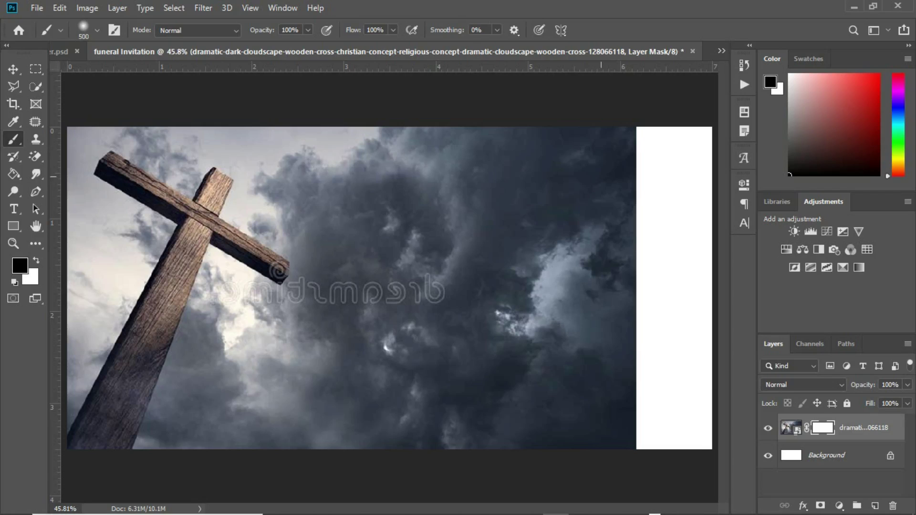
pyautogui.moveTo(594, 175)
pyautogui.mouseDown()
pyautogui.moveTo(617, 282)
pyautogui.moveTo(602, 425)
pyautogui.moveTo(593, 370)
pyautogui.mouseUp()
pyautogui.moveTo(616, 324)
pyautogui.mouseDown()
pyautogui.moveTo(587, 382)
pyautogui.moveTo(535, 397)
pyautogui.moveTo(482, 387)
pyautogui.moveTo(358, 405)
pyautogui.moveTo(387, 350)
pyautogui.mouseUp()
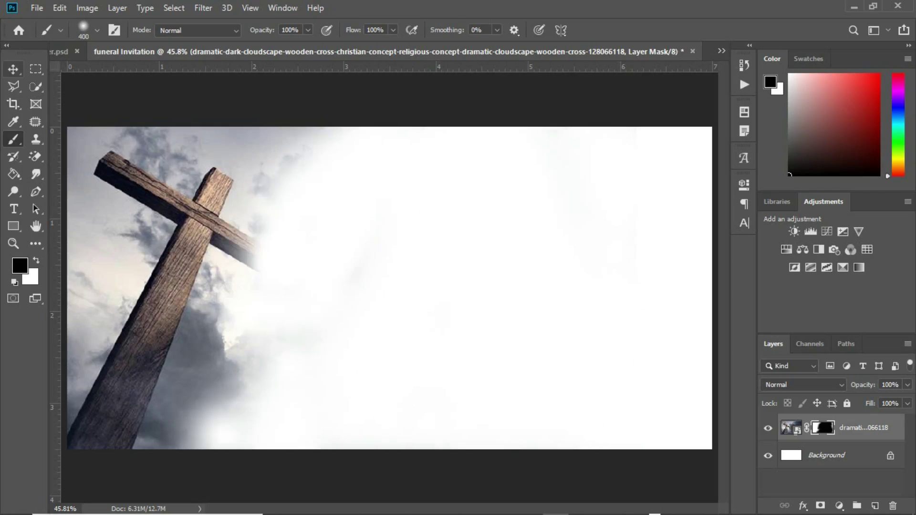
# Move the masked cross image slightly to the left and lower its layer opacity to 53%.
pyautogui.click(14, 69)
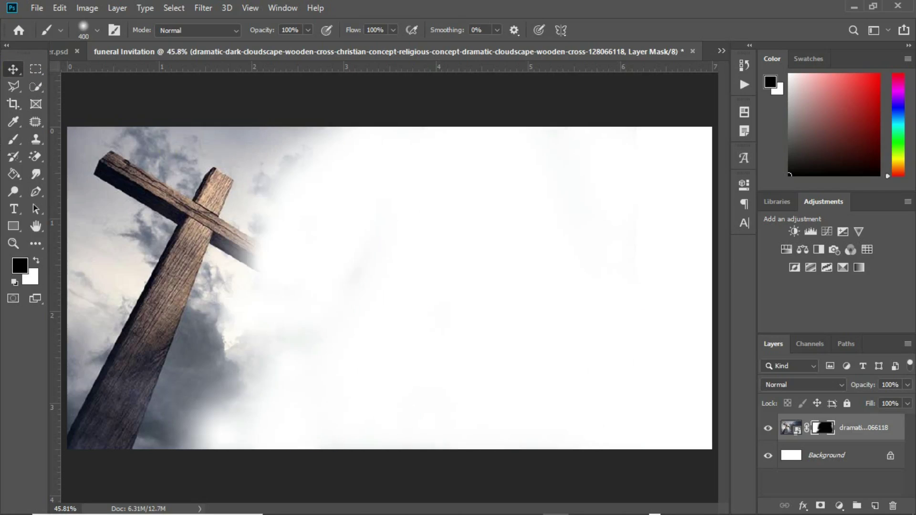
pyautogui.press('v')
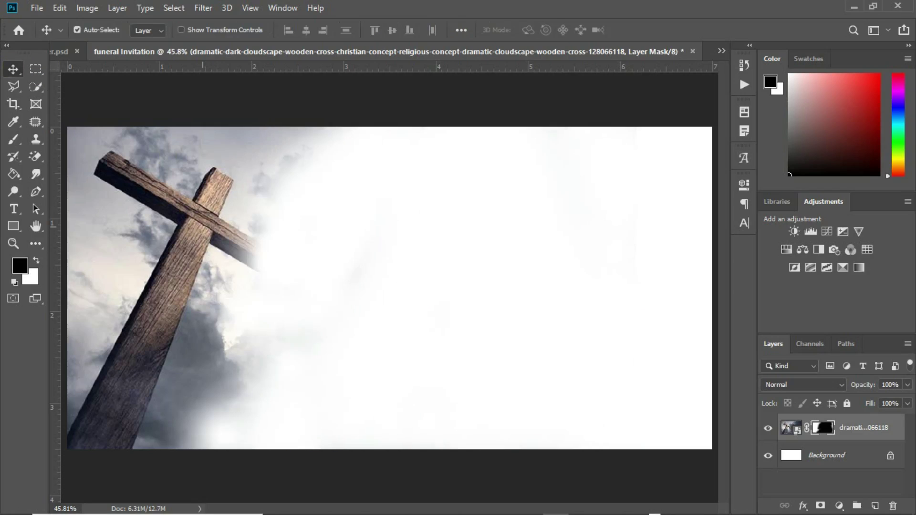
pyautogui.moveTo(210, 191); pyautogui.dragTo(199, 191)
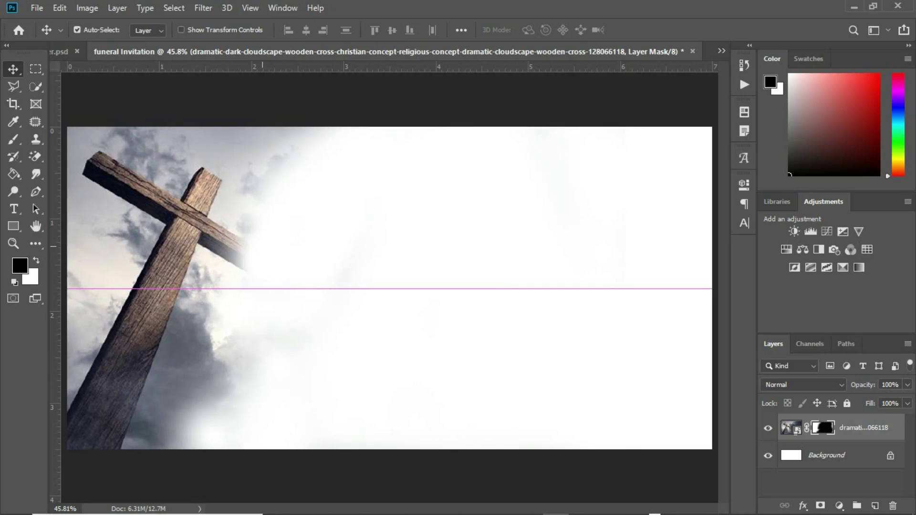
pyautogui.click(908, 384)
pyautogui.moveTo(905, 400); pyautogui.dragTo(877, 401)
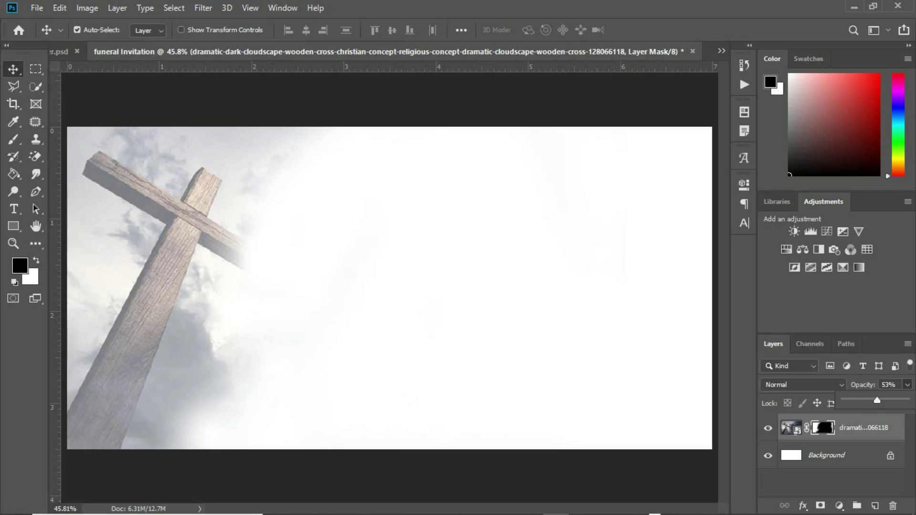
# Place the kente image across the canvas's upper-right corner, rotated about 36° and scaled to about 29%.
pyautogui.moveTo(655, 514)
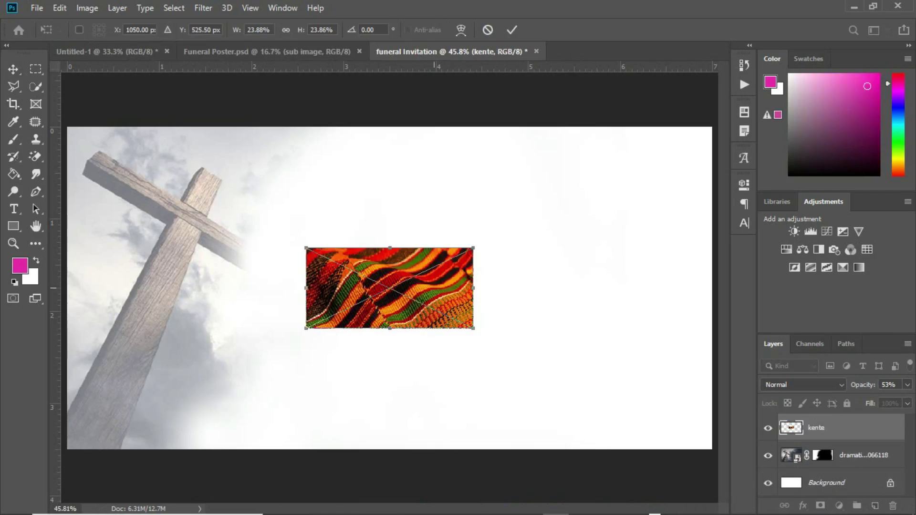
pyautogui.moveTo(415, 283); pyautogui.dragTo(671, 161)
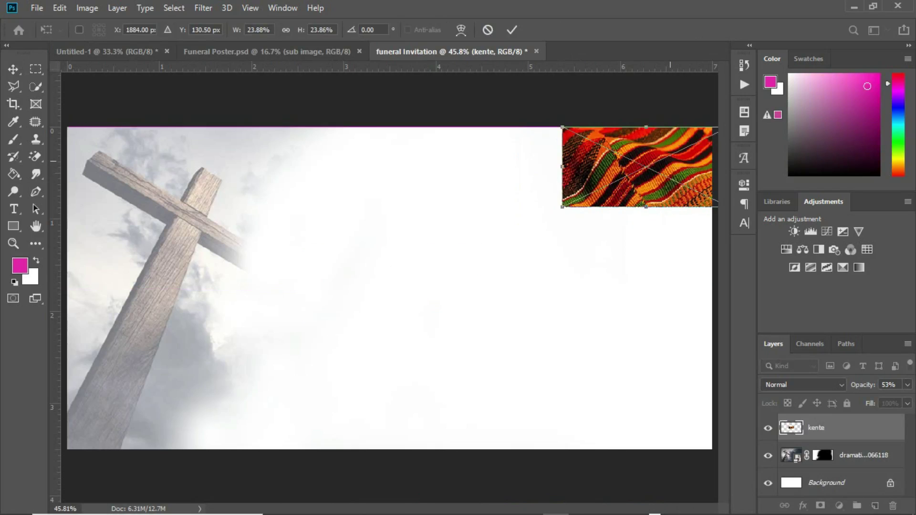
pyautogui.moveTo(557, 210); pyautogui.dragTo(557, 186)
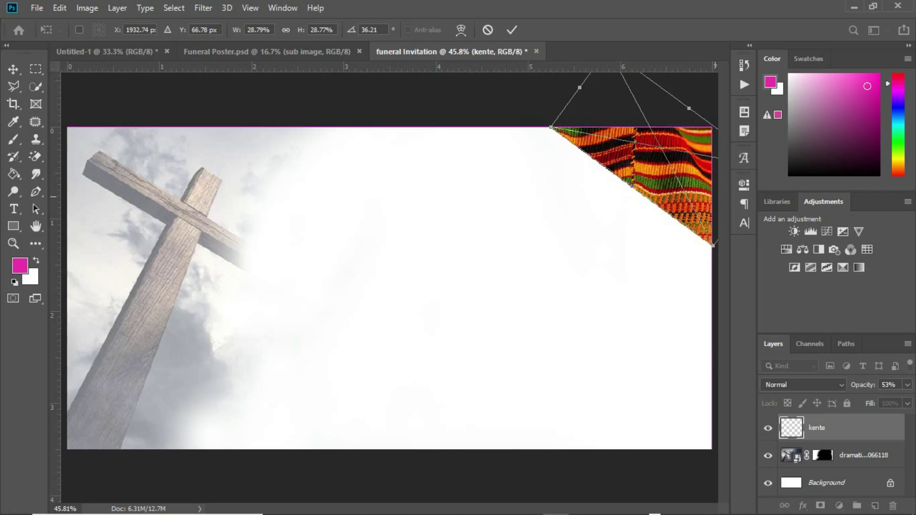
pyautogui.press('Return')
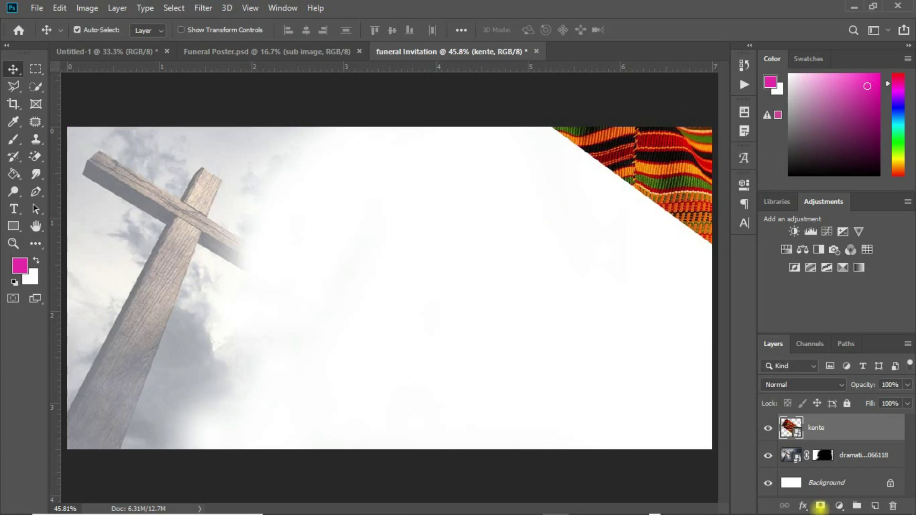
# Add a layer mask to the kente layer and soften its diagonal edge with a smaller soft black brush.
pyautogui.click(820, 505)
pyautogui.press('b')
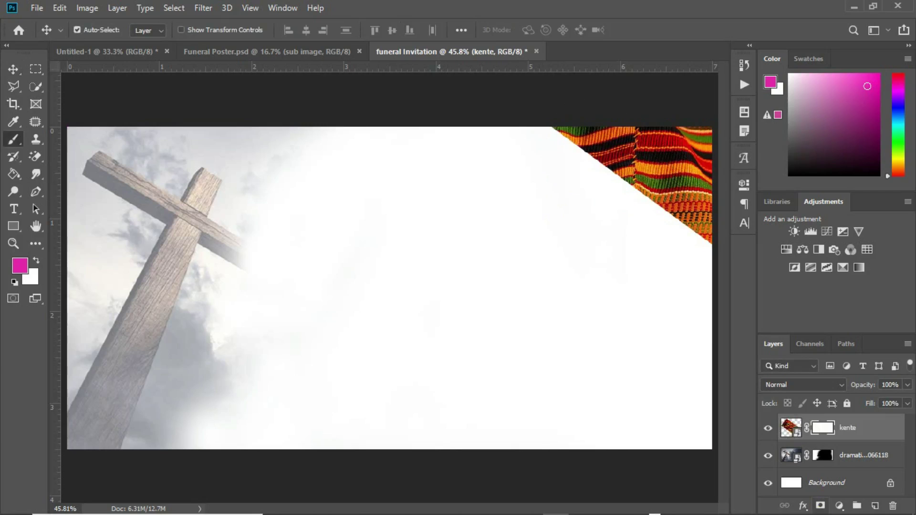
pyautogui.press('d')
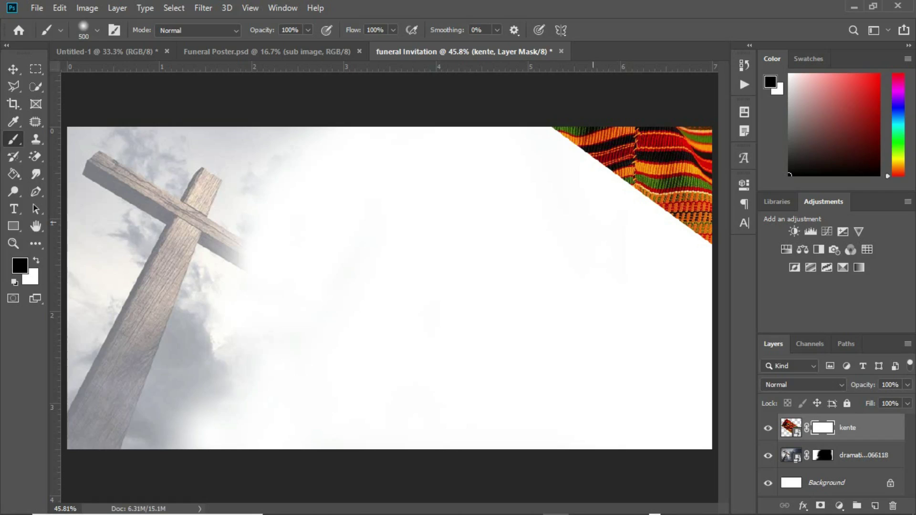
pyautogui.press('[')
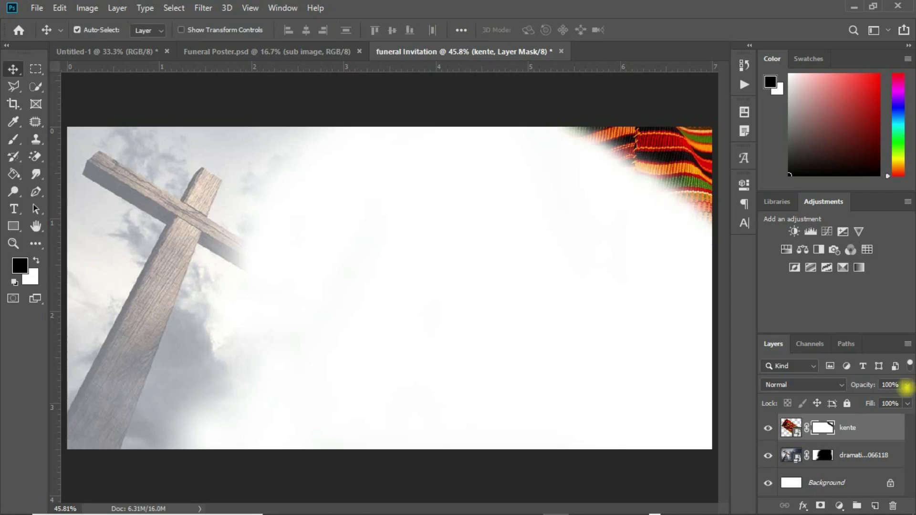
# Lower the kente layer's opacity to 68% and deselect the layer.
pyautogui.click(907, 386)
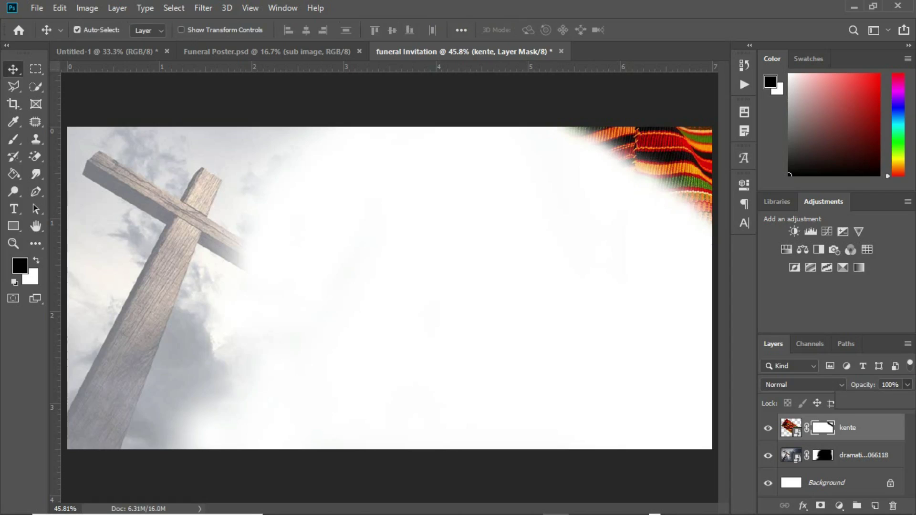
pyautogui.moveTo(905, 401); pyautogui.dragTo(886, 401)
pyautogui.click(550, 325)
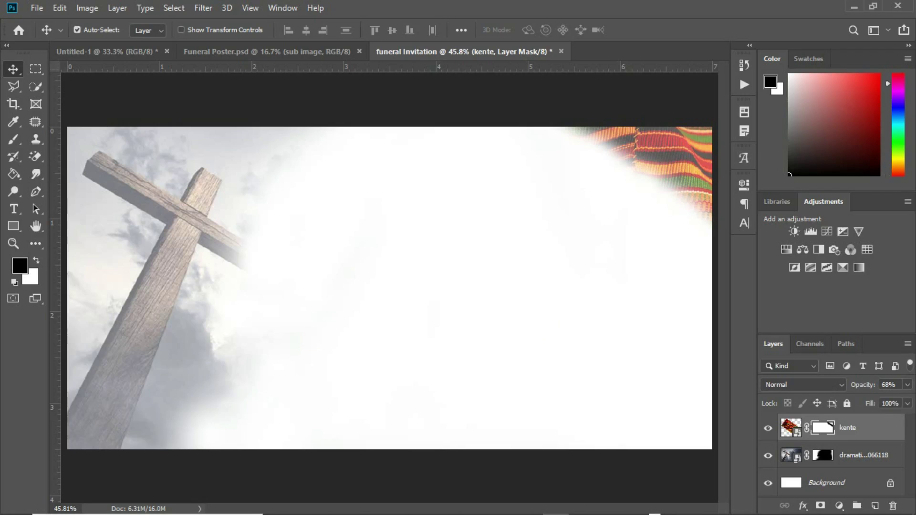
pyautogui.click(549, 340)
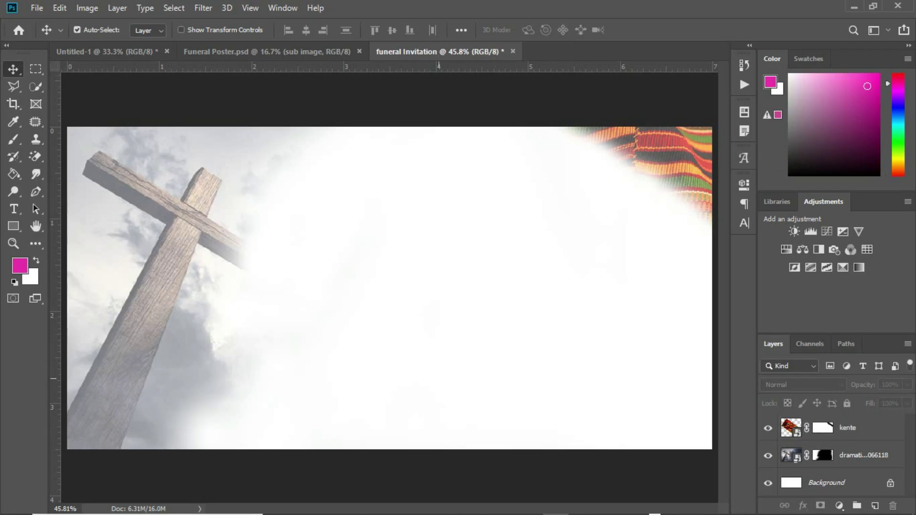
# Duplicate the masked cross image layer and move the copy to the right and slightly down from the original.
pyautogui.click(143, 301)
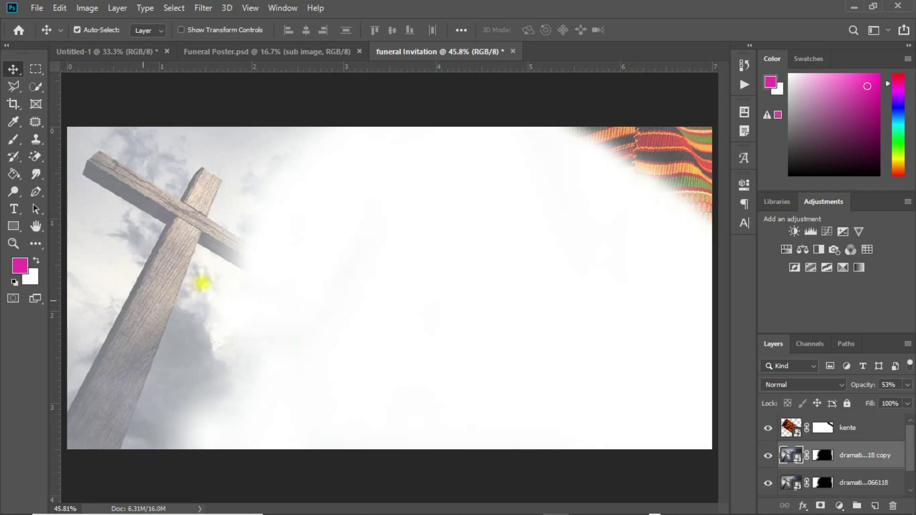
pyautogui.moveTo(353, 267); pyautogui.dragTo(422, 259)
pyautogui.moveTo(427, 224); pyautogui.dragTo(316, 291)
pyautogui.moveTo(312, 325); pyautogui.dragTo(306, 303)
# Delete the layer mask from the copied cross layer and shift the copy slightly up and left, covering the canvas's lower right.
pyautogui.click(828, 455)
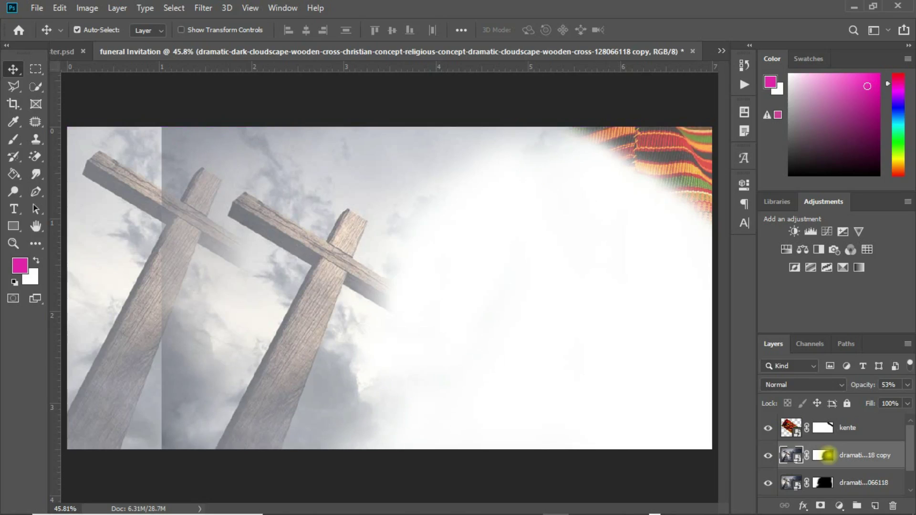
pyautogui.click(828, 455)
pyautogui.rightClick(828, 456)
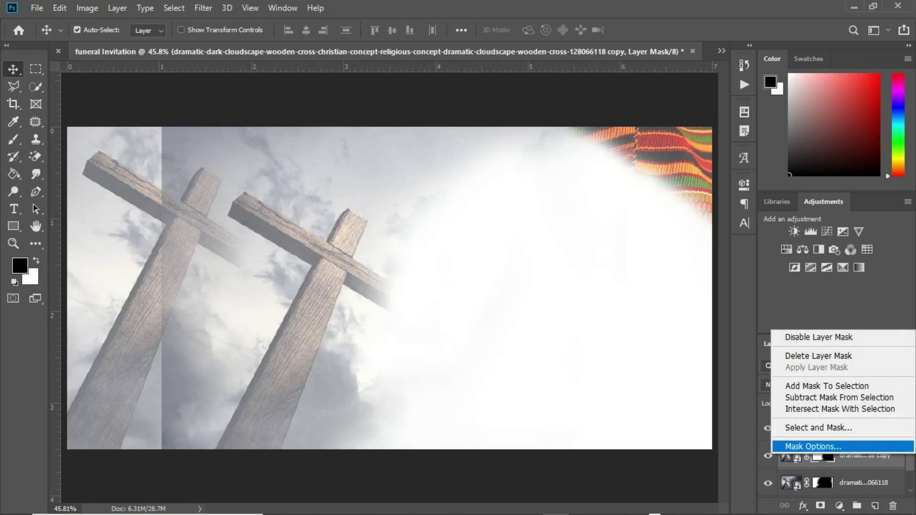
pyautogui.click(814, 356)
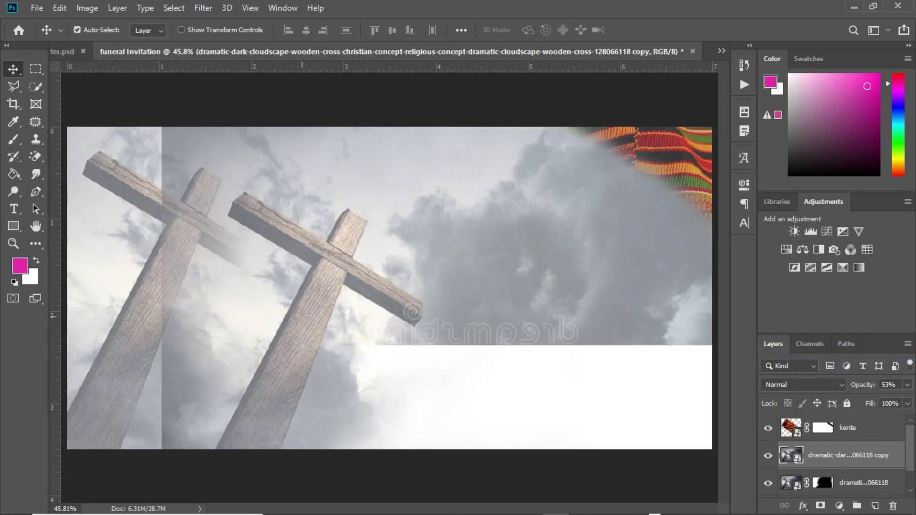
pyautogui.moveTo(302, 316); pyautogui.dragTo(295, 309)
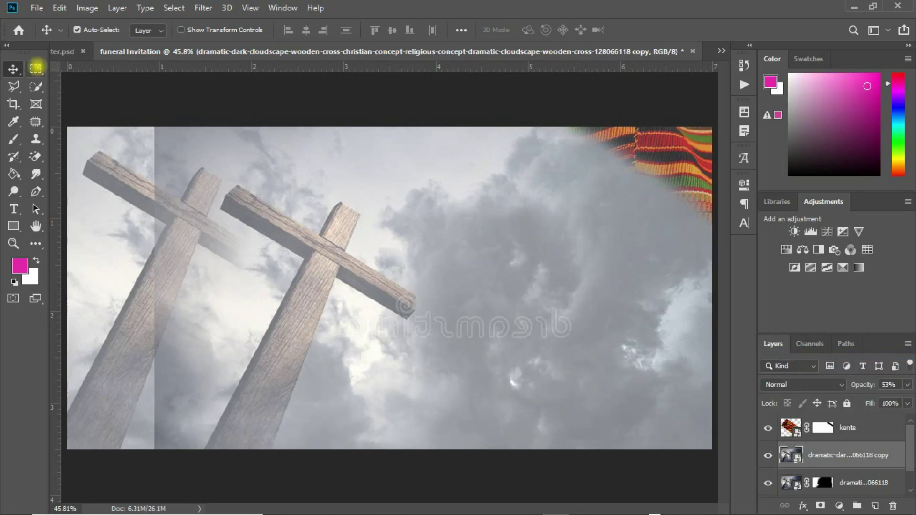
pyautogui.click(35, 69)
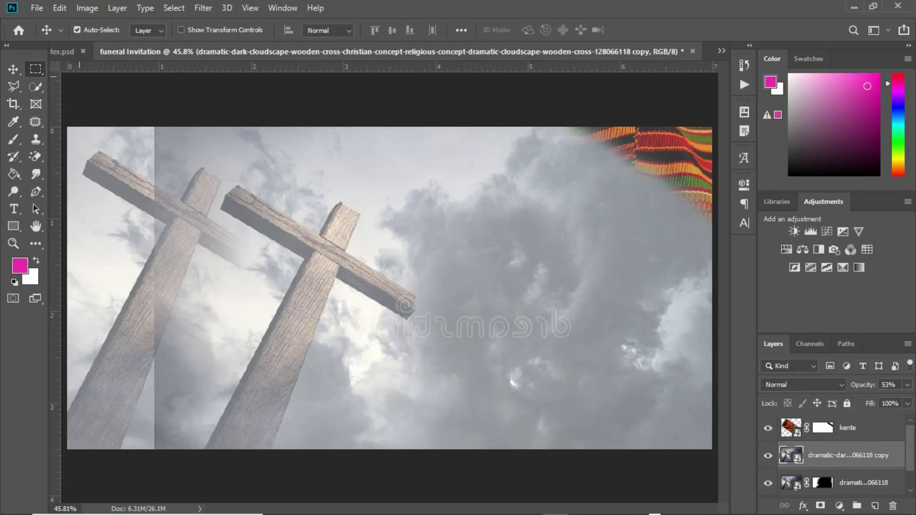
pyautogui.moveTo(136, 99); pyautogui.dragTo(742, 295)
pyautogui.hotkey('ctrl', 'd')
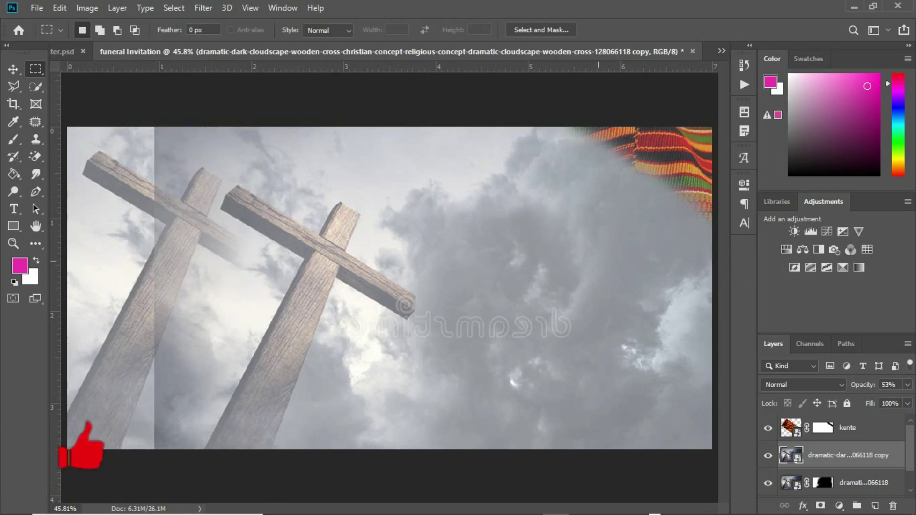
# Restore the last rectangular selection and use it to mask the copied cross layer down to its upper area, then deselect.
pyautogui.hotkey('ctrl', 'shift', 'd')
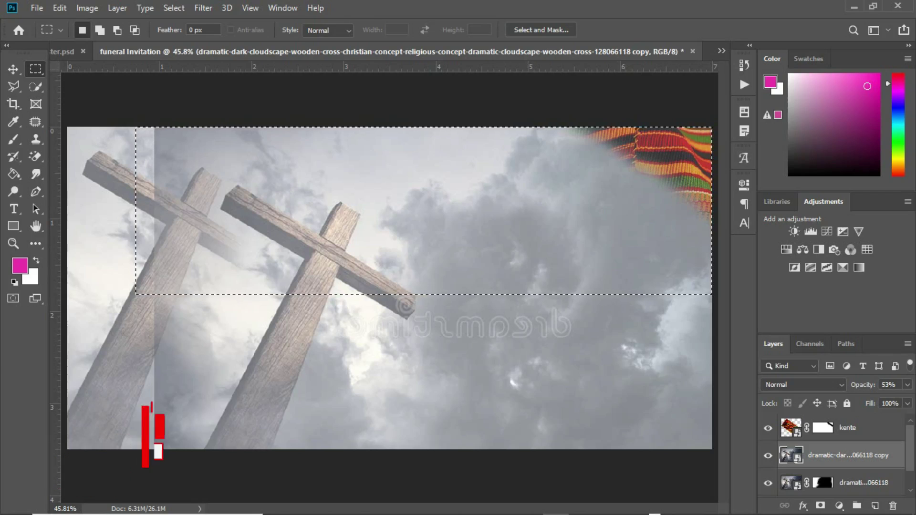
pyautogui.click(820, 506)
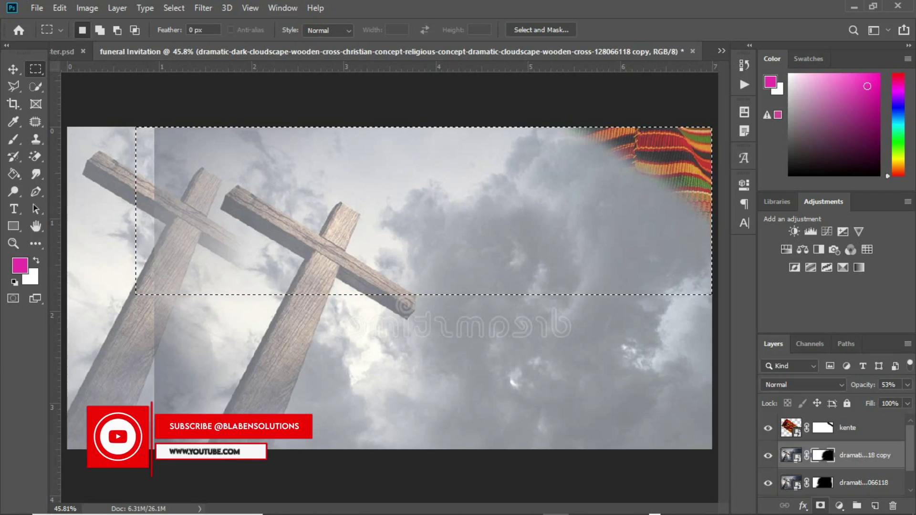
pyautogui.press('d')
pyautogui.hotkey('ctrl', 'i')
pyautogui.hotkey('ctrl', 'd')
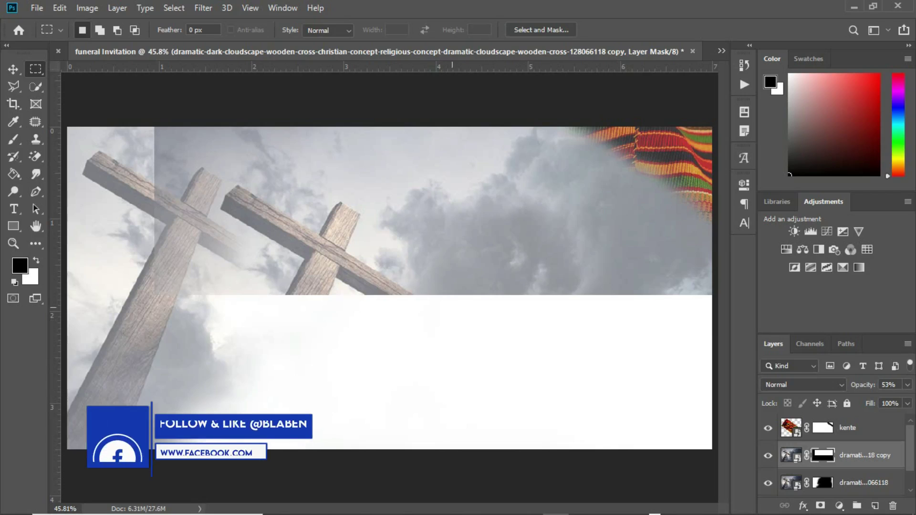
# Paint the copied layer's mask with a soft 600 px black brush to hide the second cross and fade the clouds' lower edge.
pyautogui.click(829, 456)
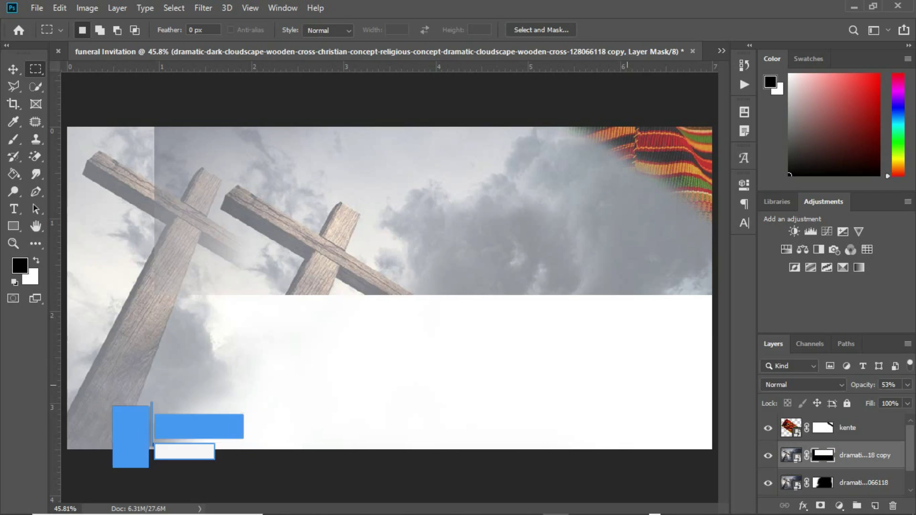
pyautogui.press('b')
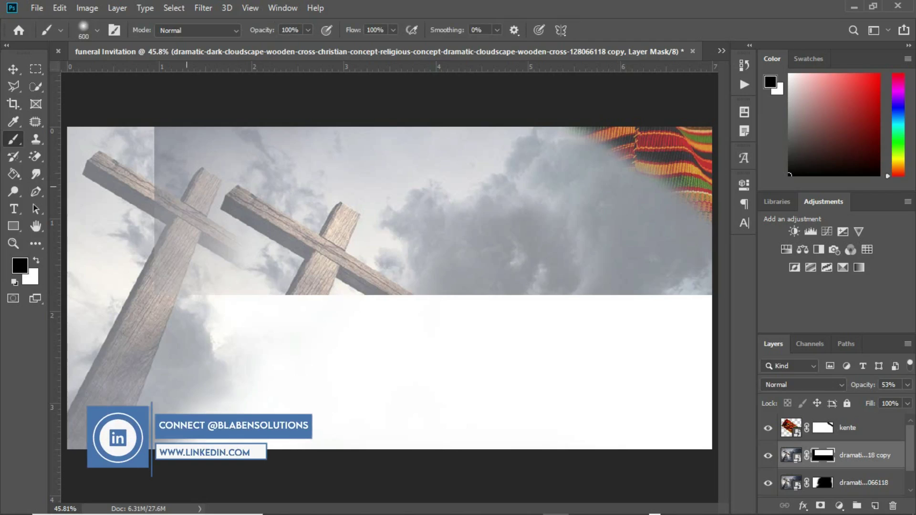
pyautogui.moveTo(167, 145)
pyautogui.mouseDown()
pyautogui.moveTo(170, 259)
pyautogui.moveTo(191, 201)
pyautogui.moveTo(225, 234)
pyautogui.moveTo(291, 229)
pyautogui.moveTo(334, 249)
pyautogui.moveTo(413, 310)
pyautogui.mouseUp()
pyautogui.moveTo(450, 341)
pyautogui.mouseDown()
pyautogui.moveTo(579, 328)
pyautogui.moveTo(615, 300)
pyautogui.moveTo(482, 308)
pyautogui.moveTo(689, 303)
pyautogui.mouseUp()
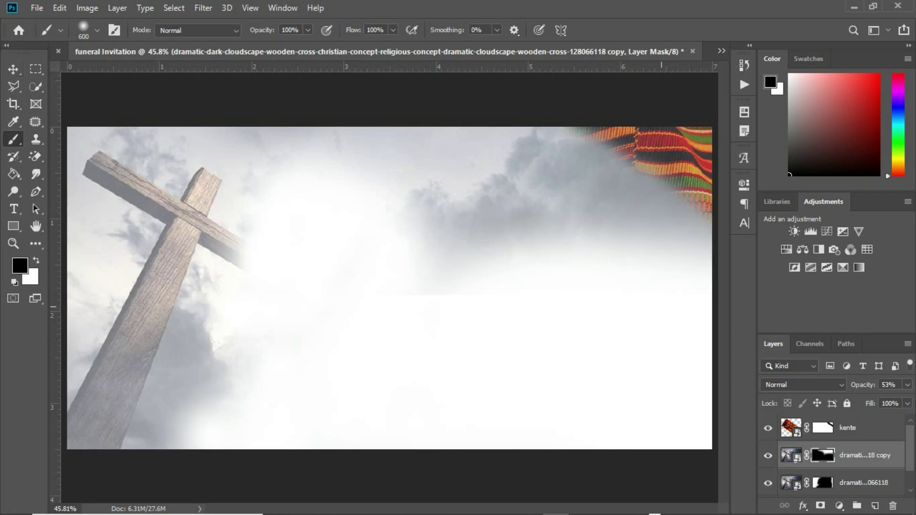
# Shift the copied cloud layer slightly right and up, then repaint its mask to reveal the upper clouds while hiding the cross tips.
pyautogui.press('v')
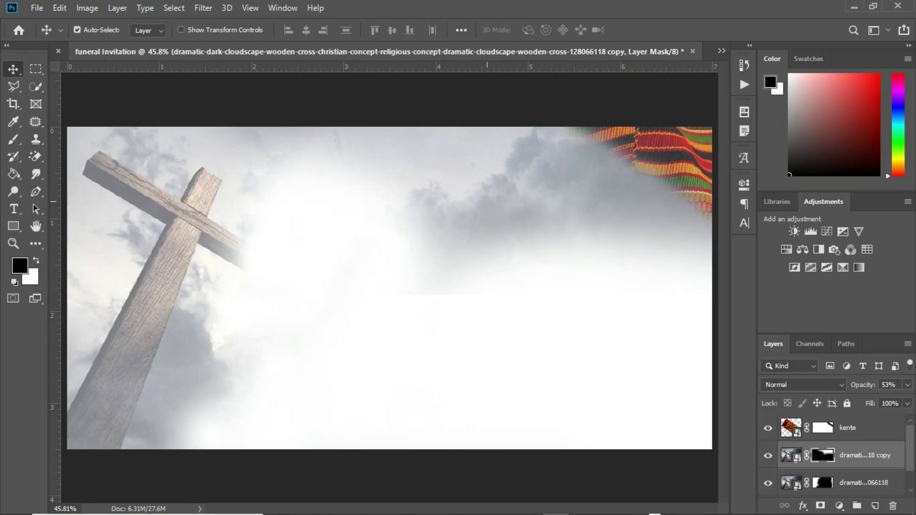
pyautogui.moveTo(364, 157); pyautogui.dragTo(581, 161)
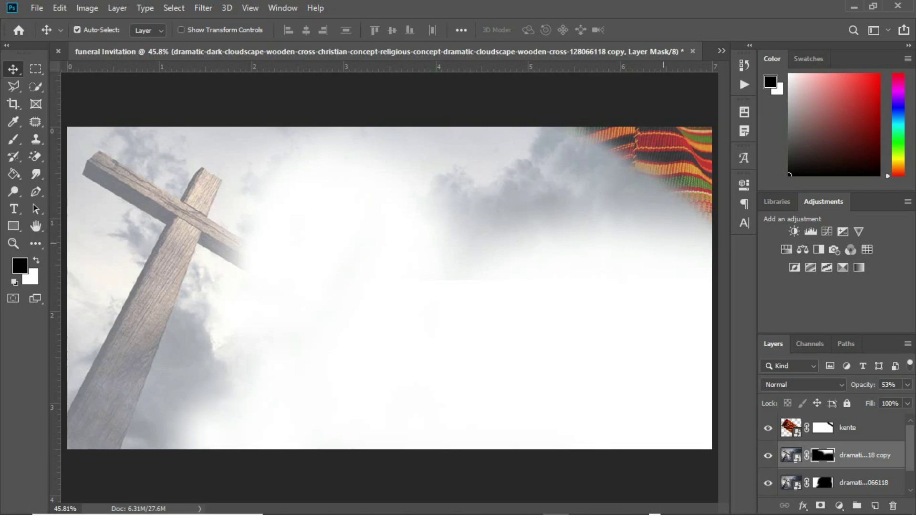
pyautogui.press('b')
pyautogui.press('x')
pyautogui.moveTo(410, 177); pyautogui.dragTo(258, 172)
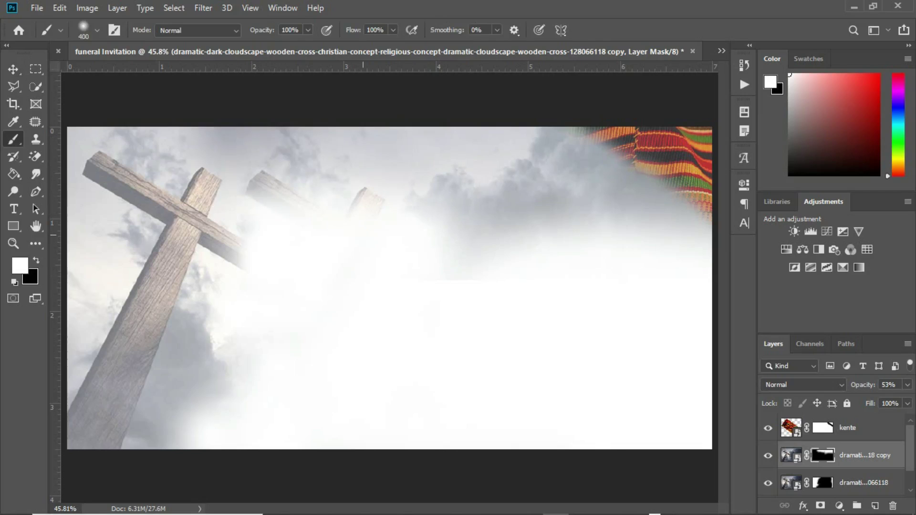
pyautogui.press('x')
pyautogui.press('d')
pyautogui.moveTo(274, 195); pyautogui.dragTo(365, 198)
pyautogui.press('v')
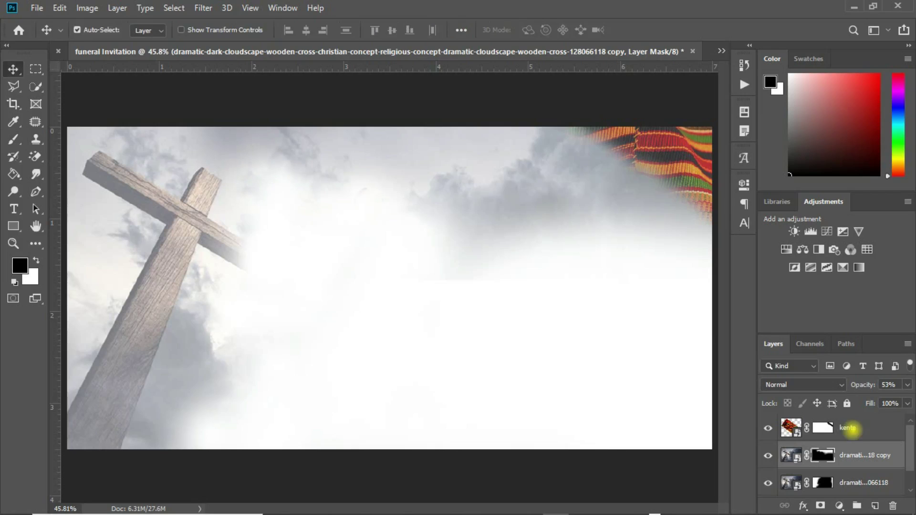
# Group the kente layer and both cross image layers, and name the group "background".
pyautogui.click(850, 429)
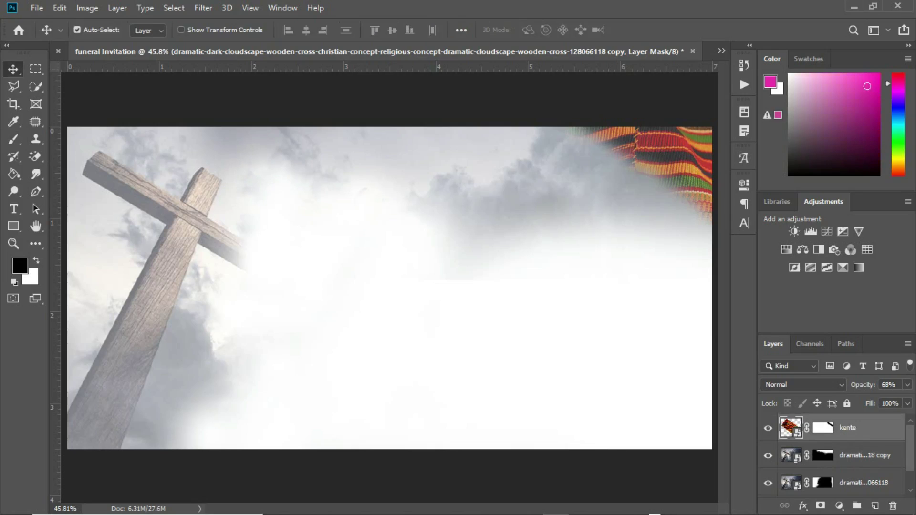
pyautogui.scroll(-1, 865, 466)
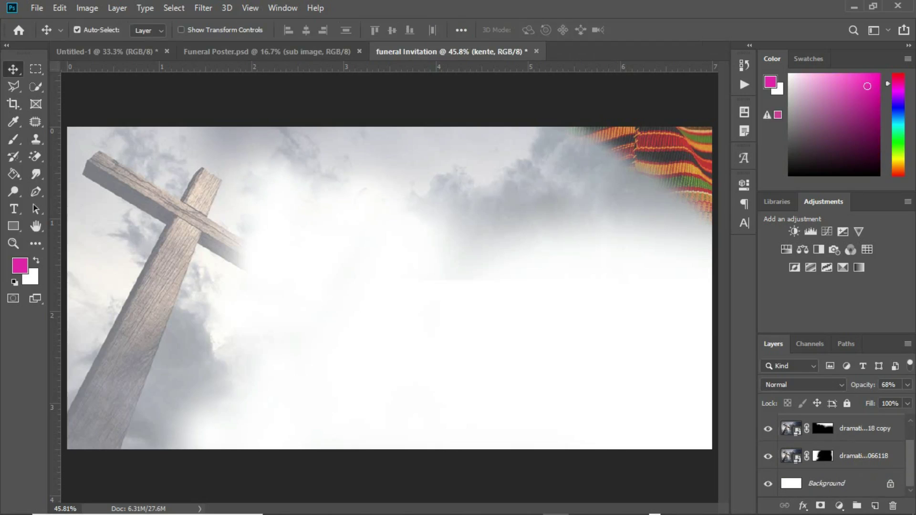
pyautogui.keyDown('shift'); pyautogui.click(864, 466); pyautogui.keyUp('shift')
pyautogui.hotkey('ctrl', 'g')
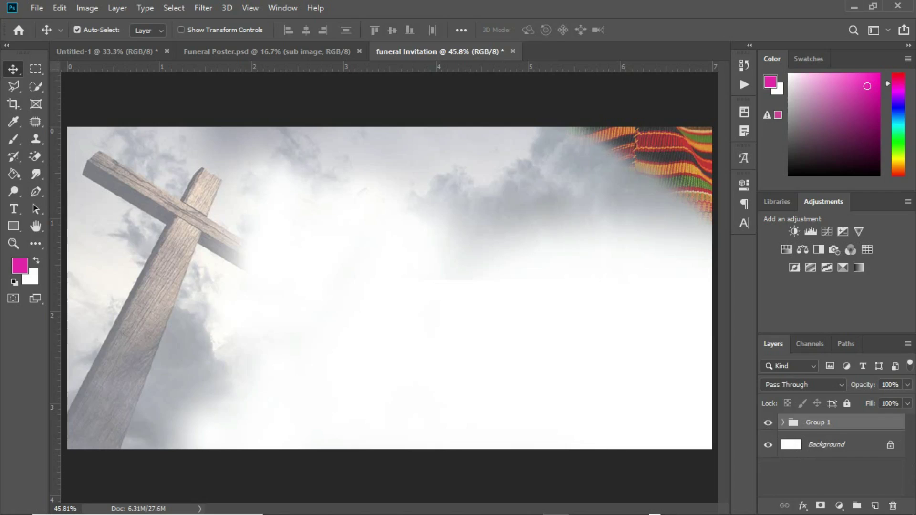
pyautogui.doubleClick(812, 422)
pyautogui.write('bac')
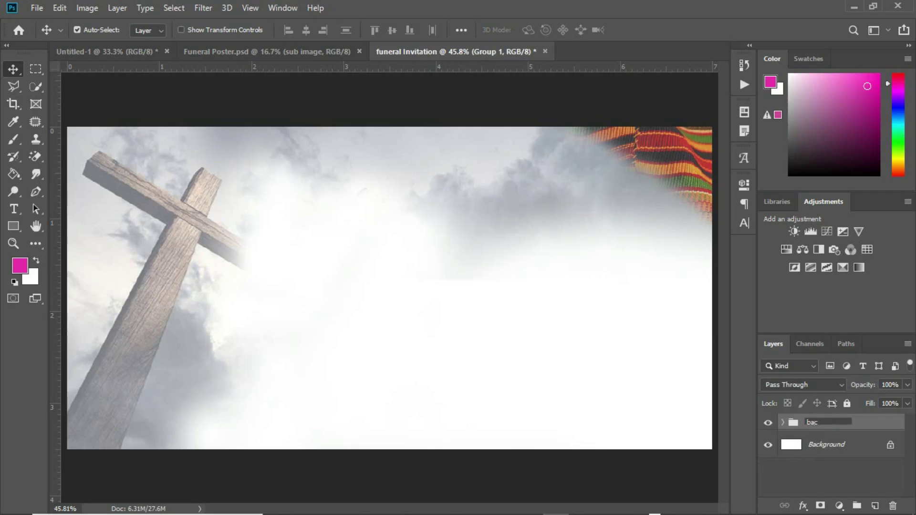
pyautogui.write('kground')
pyautogui.press('Return')
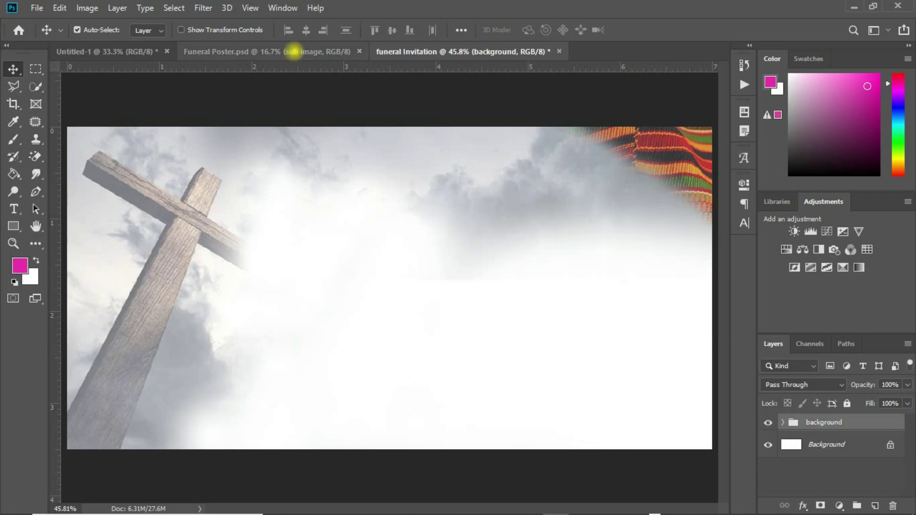
# Copy the sub image group and the IMG_19800104_0007 portrait layer from Funeral Poster.psd into the funeral Invitation document.
pyautogui.click(296, 51)
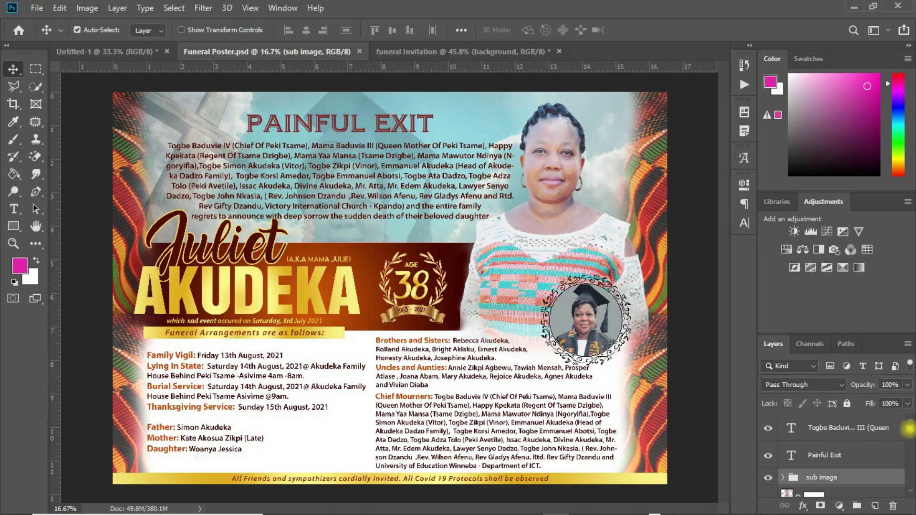
pyautogui.scroll(-1, 910, 428)
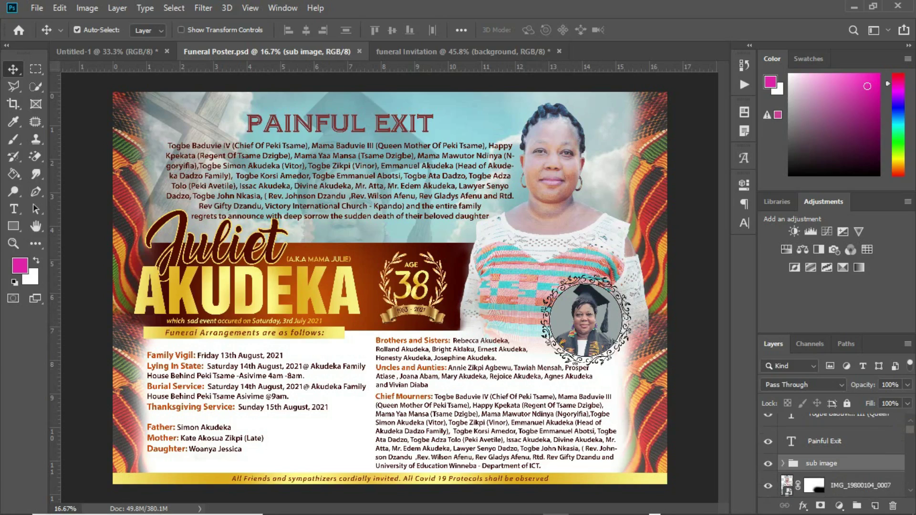
pyautogui.keyDown('ctrl'); pyautogui.click(849, 483); pyautogui.keyUp('ctrl')
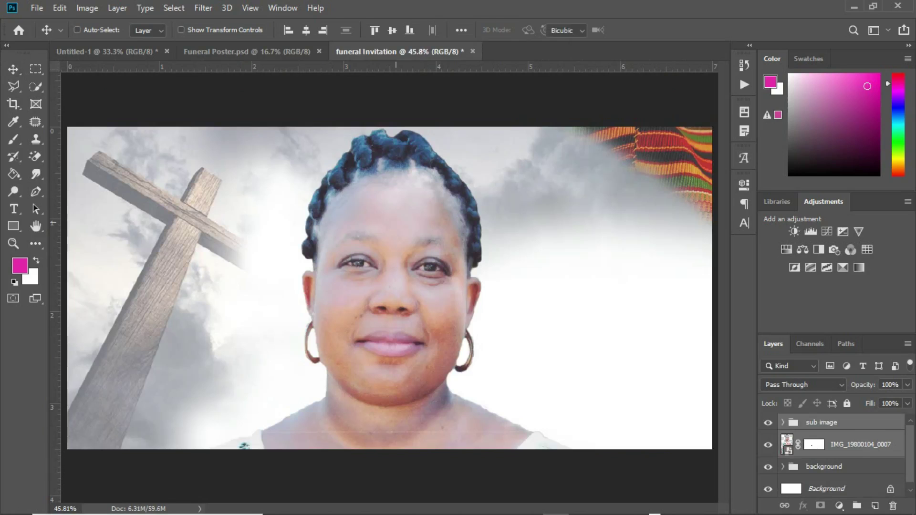
# Scale the portrait and sub image group down proportionally and place them at the right side of the invitation.
pyautogui.hotkey('ctrl', 't')
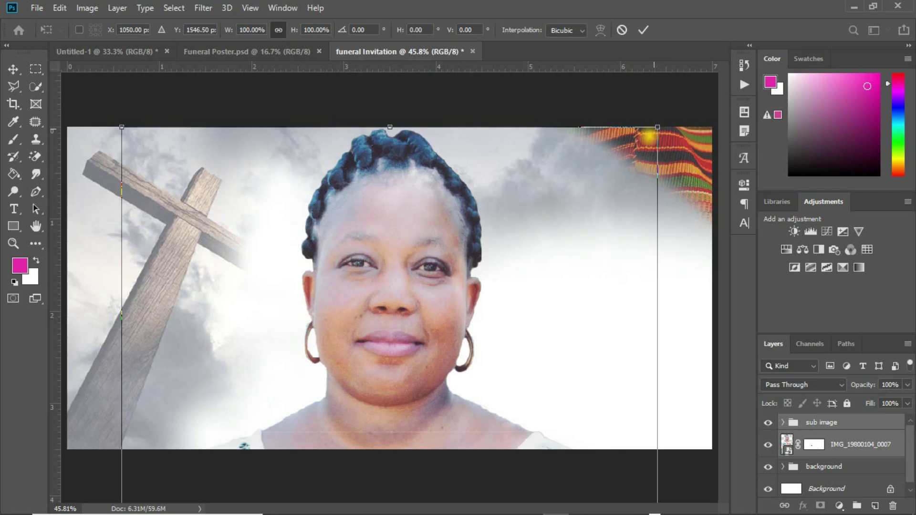
pyautogui.moveTo(658, 128); pyautogui.dragTo(571, 282)
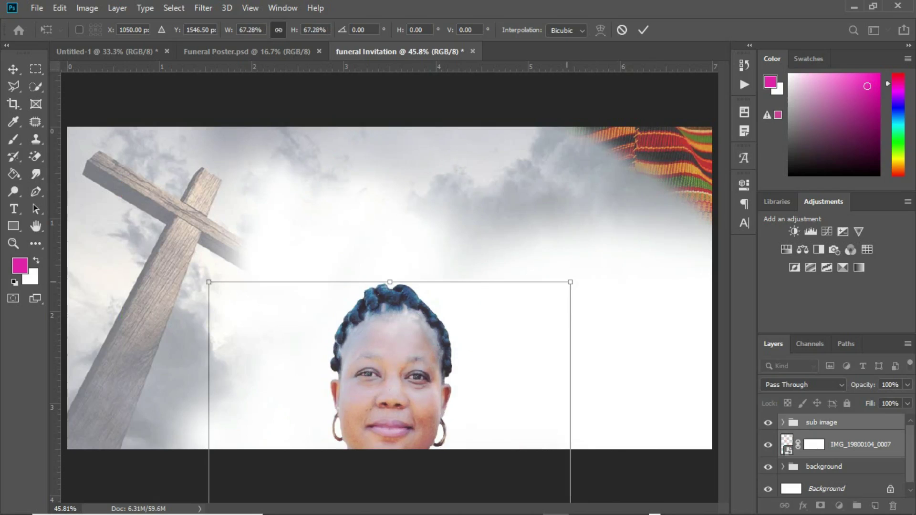
pyautogui.moveTo(416, 382); pyautogui.dragTo(608, 132)
pyautogui.press('Return')
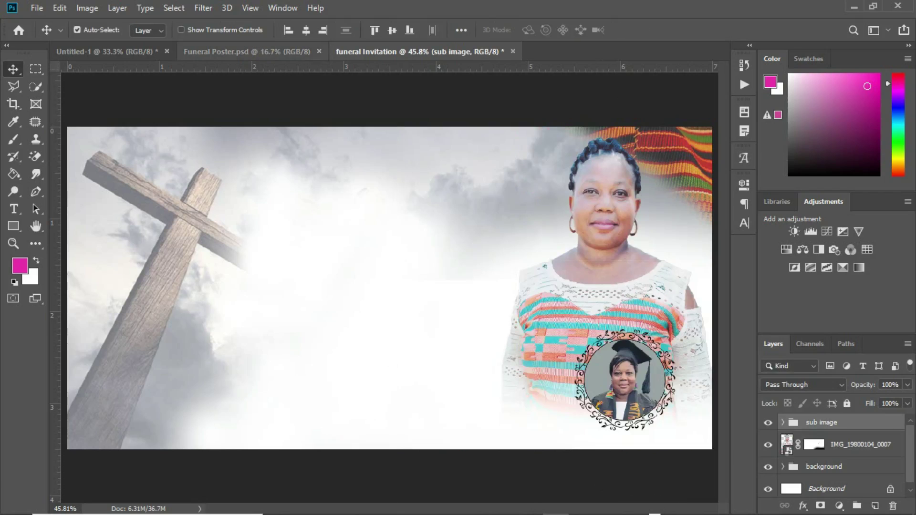
# Find the name group in Funeral Poster.psd and copy it into the funeral Invitation document.
pyautogui.click(265, 52)
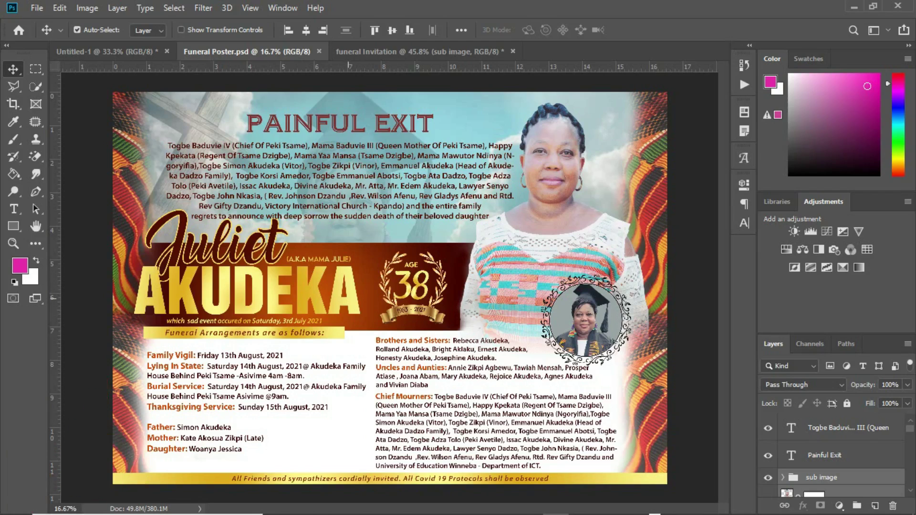
pyautogui.moveTo(910, 429); pyautogui.dragTo(910, 445)
pyautogui.scroll(-10, 830, 455)
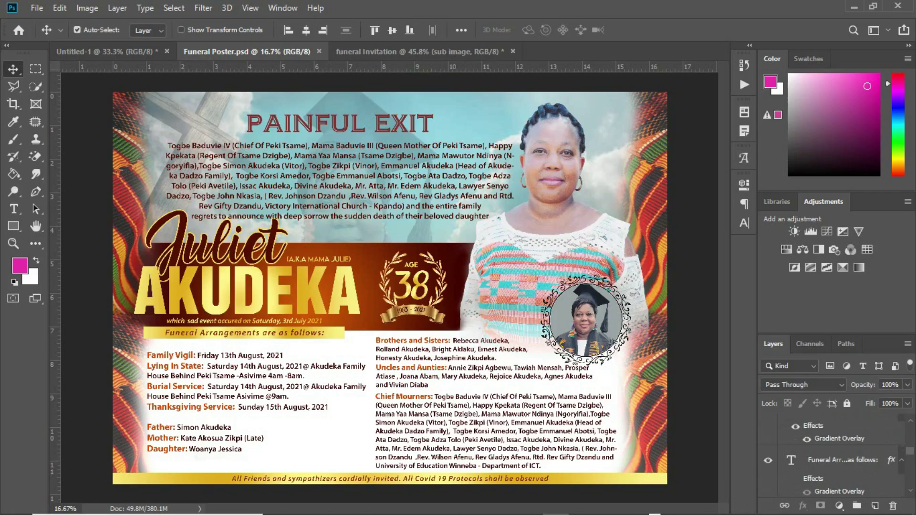
pyautogui.click(769, 455)
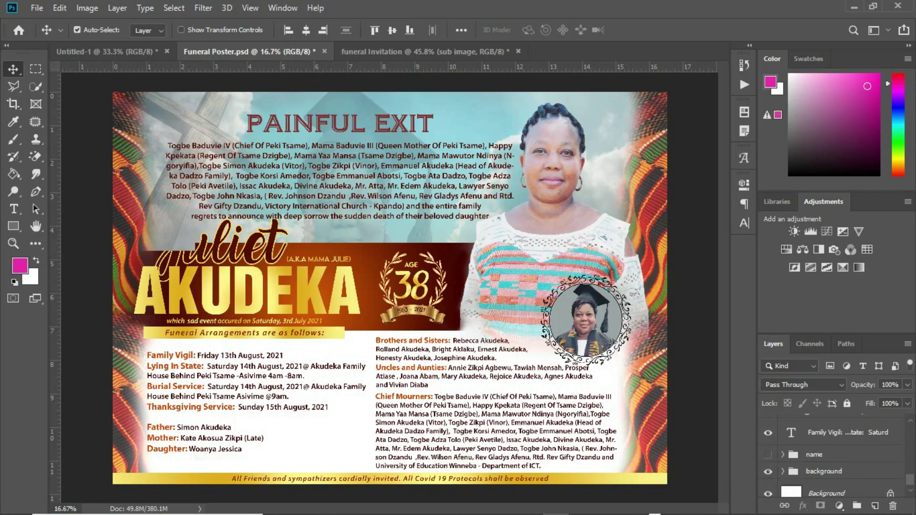
pyautogui.click(768, 455)
pyautogui.click(815, 454)
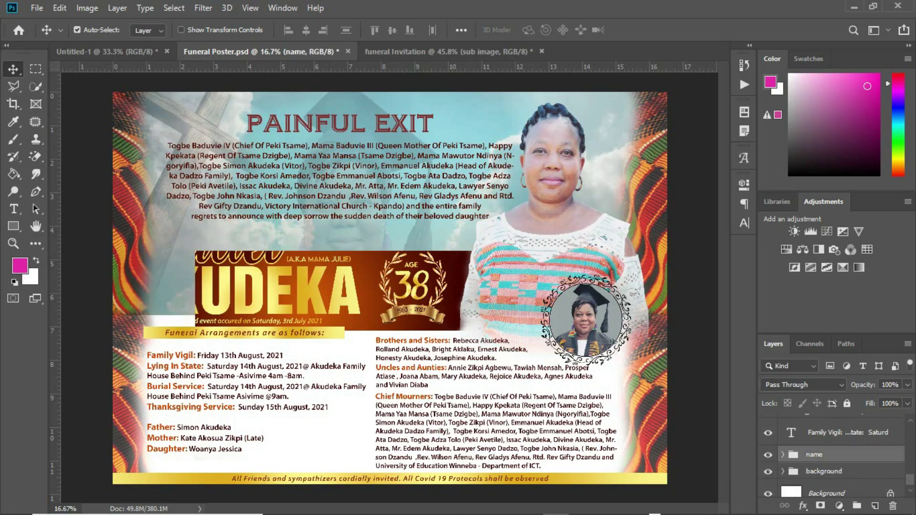
pyautogui.click(430, 52)
pyautogui.press('ctrl')
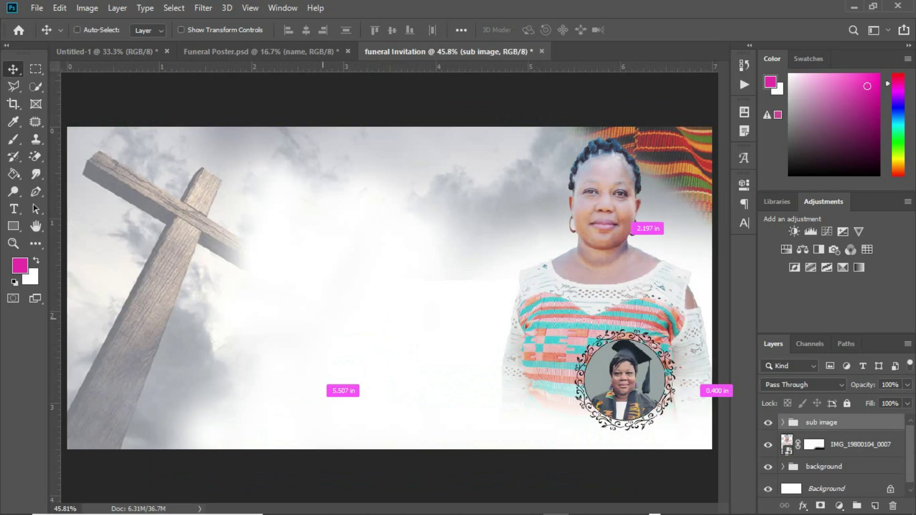
pyautogui.hotkey('ctrl', 'v')
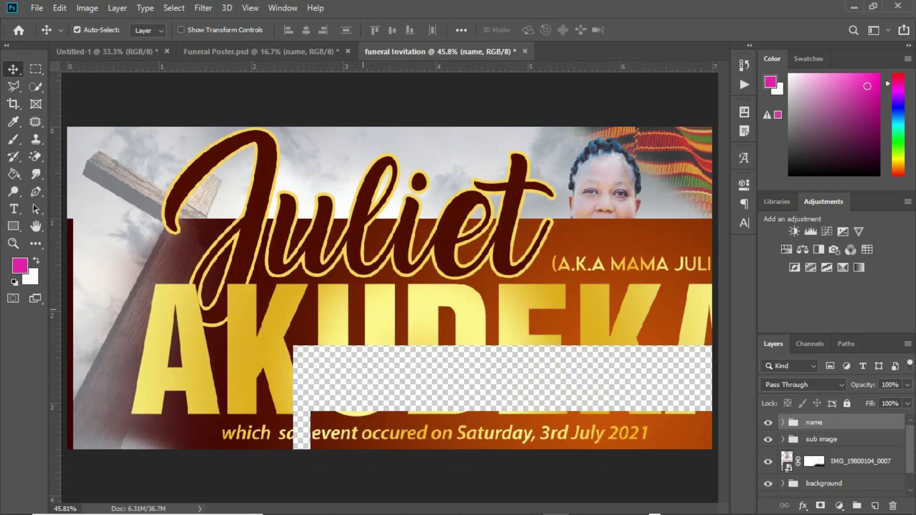
# Scale the name group down proportionally and place its banner across the invitation from the cross to the portrait.
pyautogui.press('ctrl')
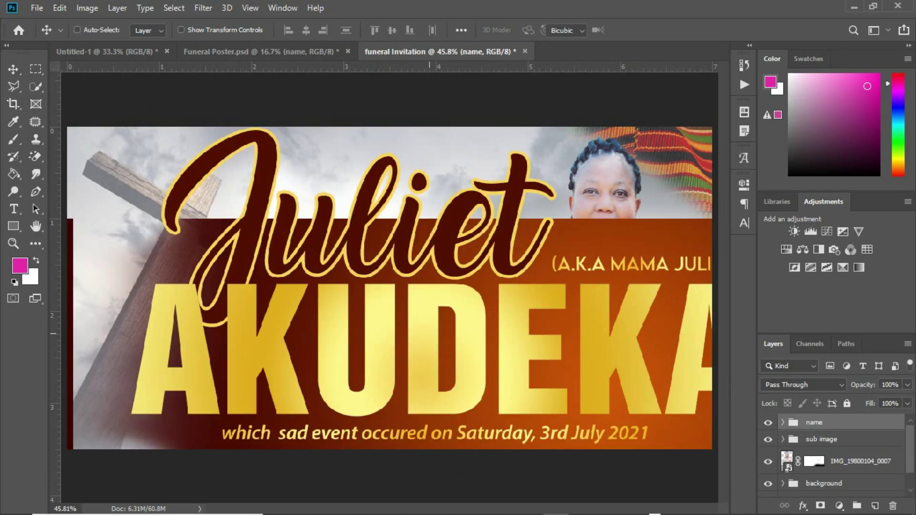
pyautogui.hotkey('ctrl', 't')
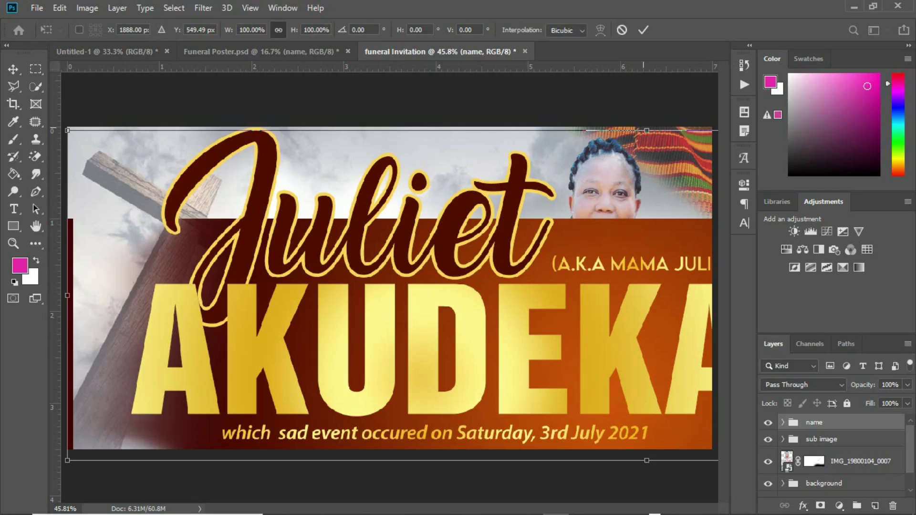
pyautogui.moveTo(647, 130); pyautogui.dragTo(647, 175)
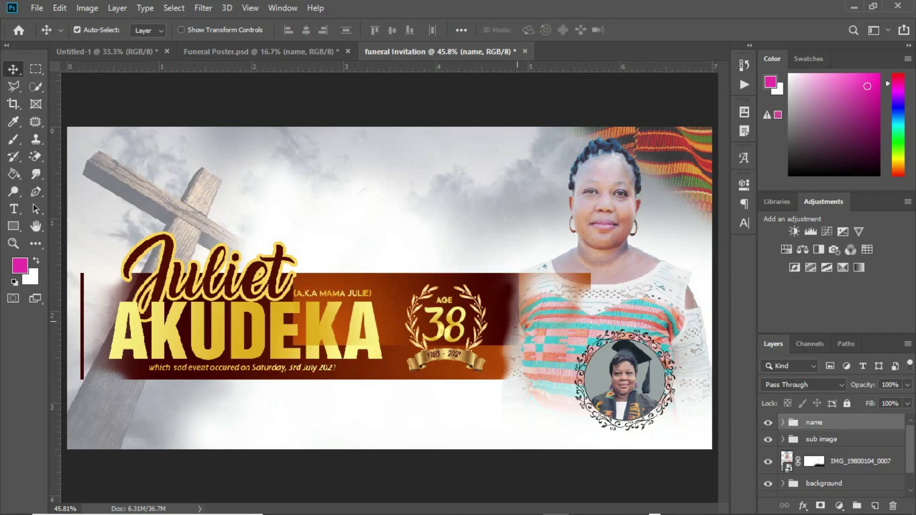
pyautogui.moveTo(517, 322); pyautogui.dragTo(518, 342)
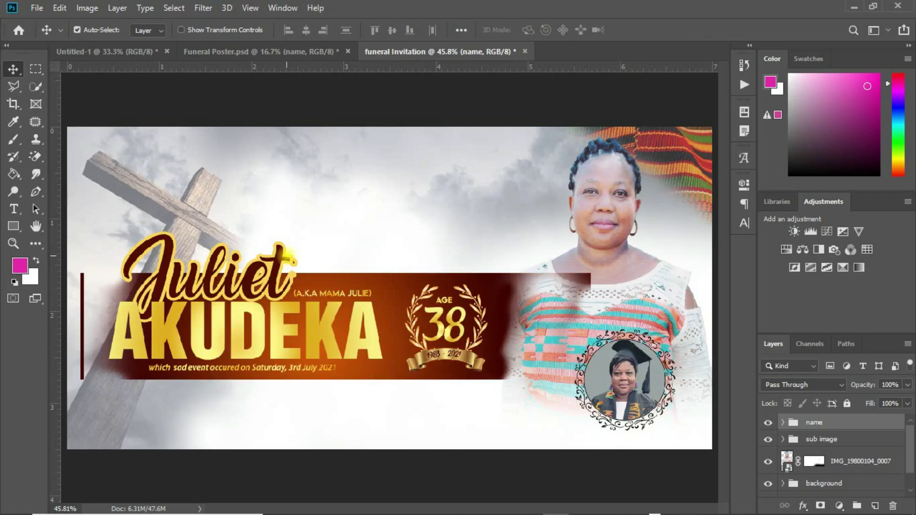
# Set the outside stroke of the script first-name text to 5 px.
pyautogui.click(348, 266)
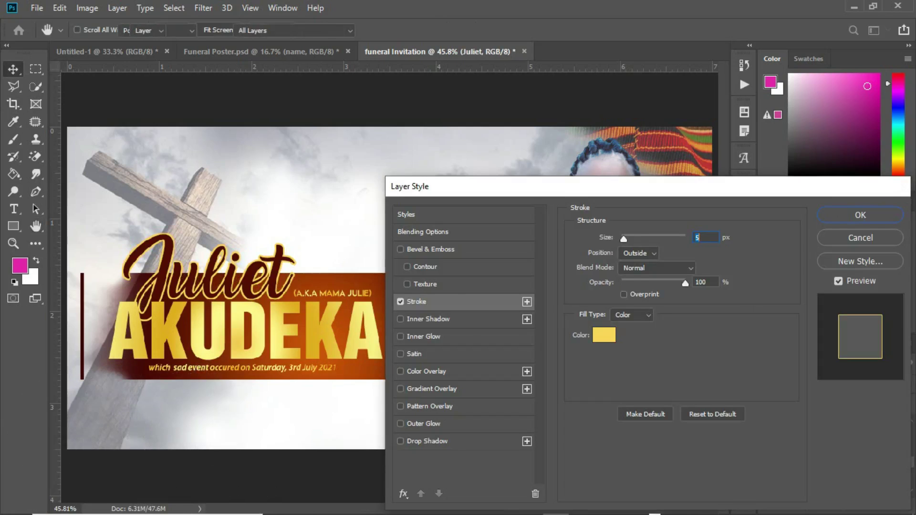
pyautogui.press('Return')
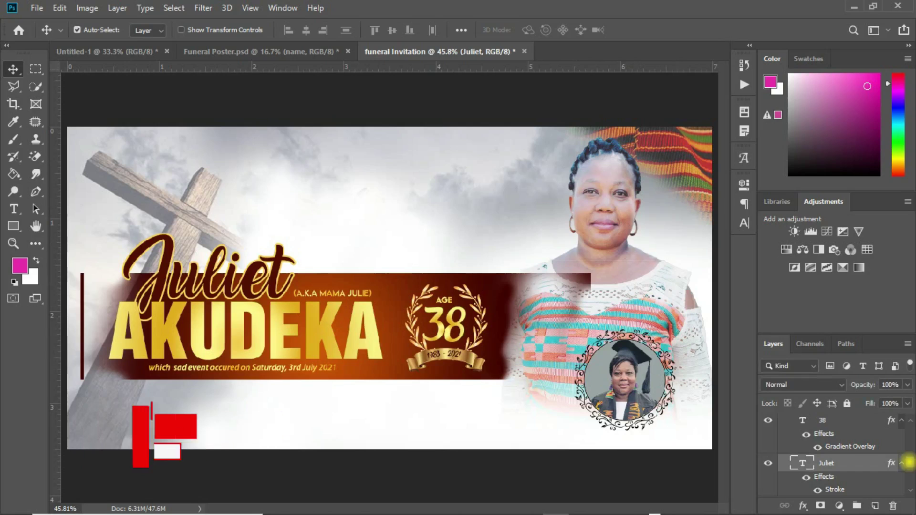
pyautogui.scroll(-5, 840, 458)
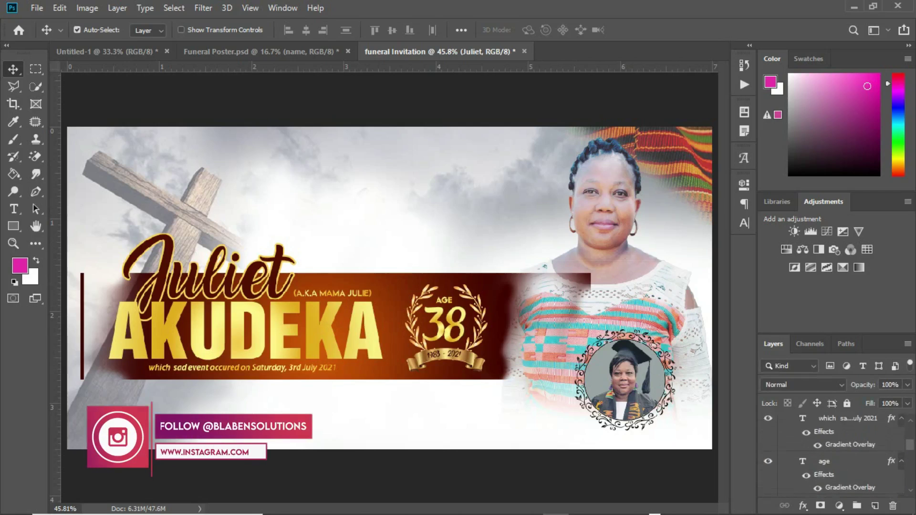
pyautogui.scroll(3, 836, 454)
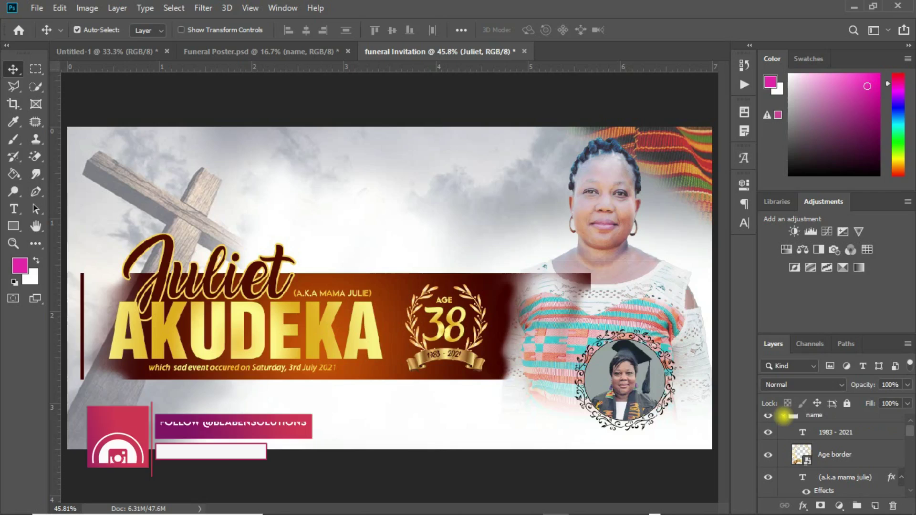
# Collapse the name group and place it beneath the portrait layer in the layer order.
pyautogui.click(783, 416)
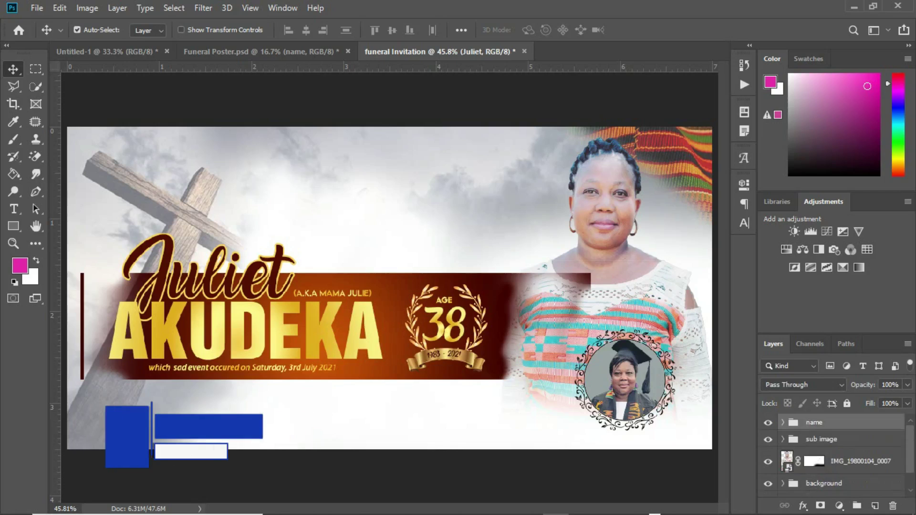
pyautogui.moveTo(834, 424); pyautogui.dragTo(816, 473)
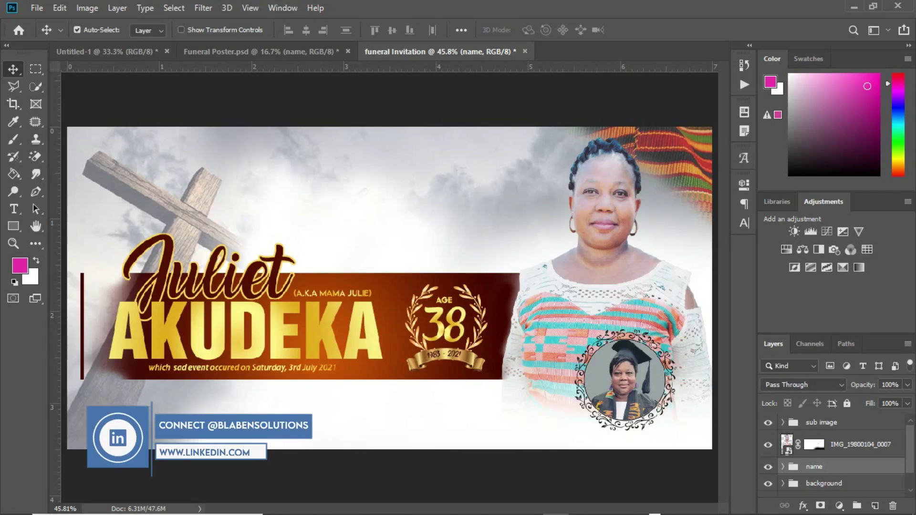
pyautogui.click(814, 423)
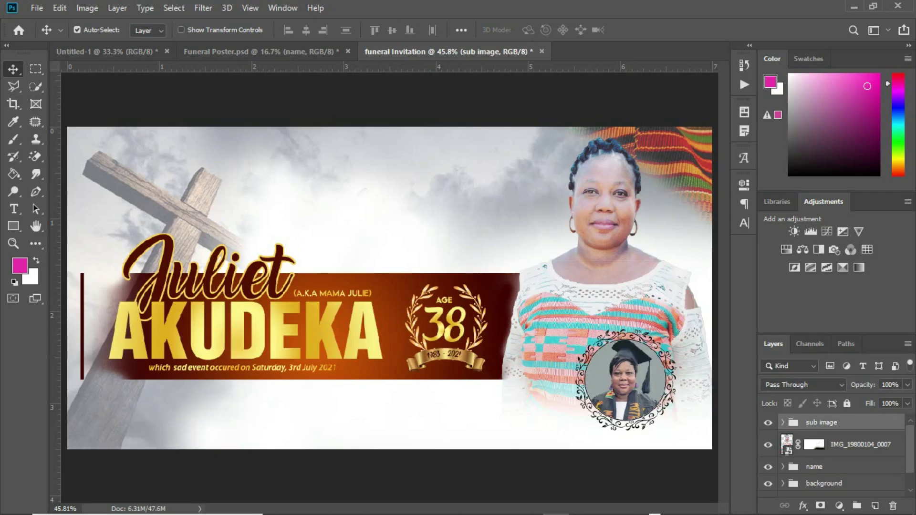
# Nudge the whole name group slightly to the right across the invitation.
pyautogui.click(815, 466)
pyautogui.press('Right')
pyautogui.press('Right')
pyautogui.press('Right')
pyautogui.press('Right')
pyautogui.press('Right')
pyautogui.press('Right')
pyautogui.press('Right')
pyautogui.press('Right')
pyautogui.press('Right')
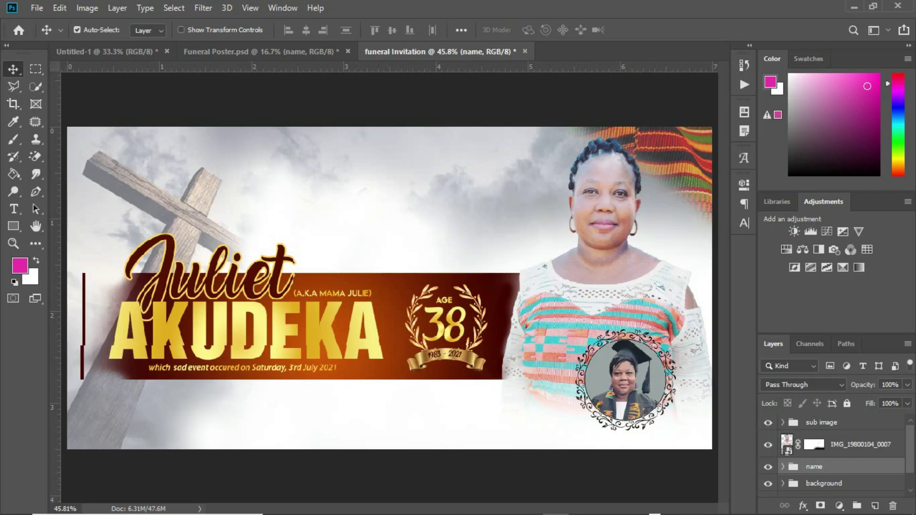
pyautogui.press('Right')
pyautogui.press('Right')
pyautogui.press('Right')
pyautogui.press('Right')
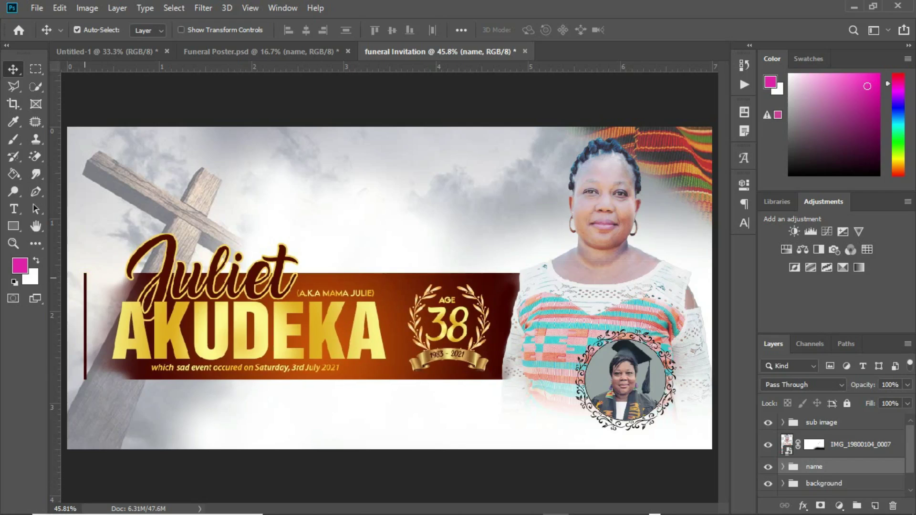
# Shift the banner rectangle slightly down and paint black on its layer mask to hide the thin vertical strip beside the cross.
pyautogui.click(84, 282)
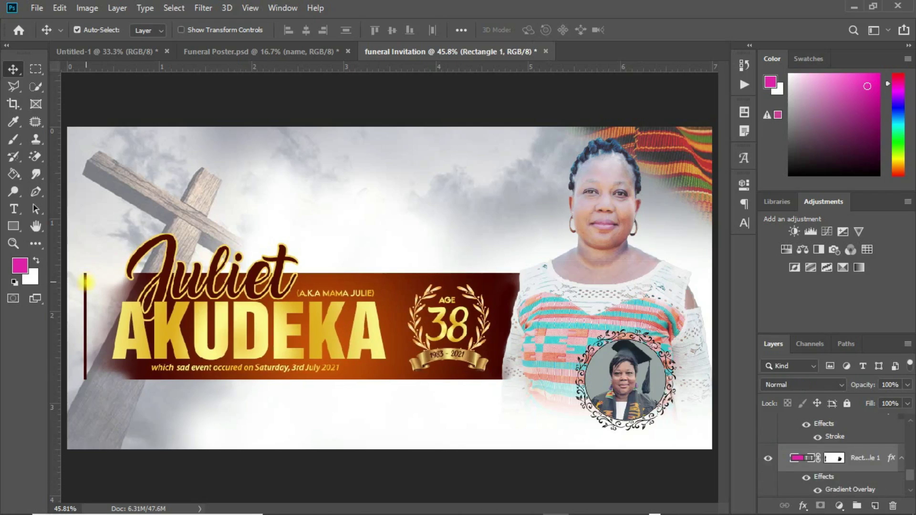
pyautogui.moveTo(86, 286); pyautogui.dragTo(87, 288)
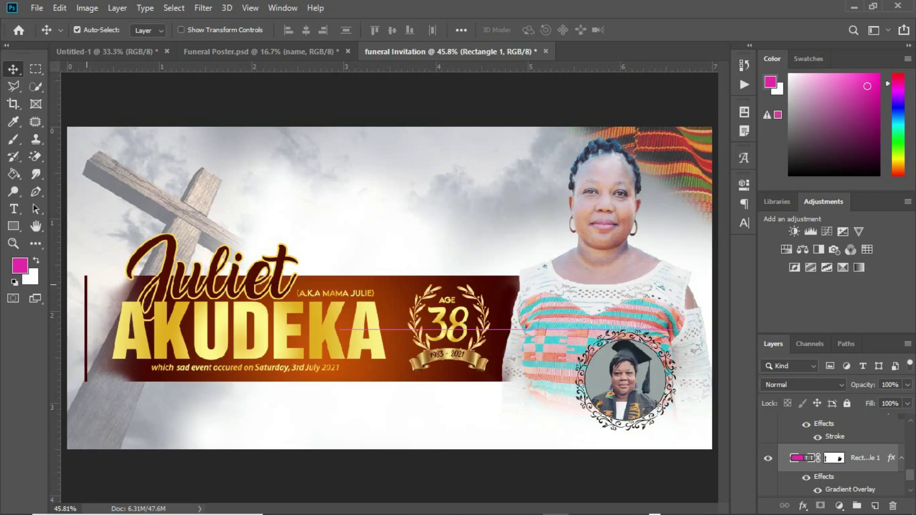
pyautogui.click(835, 458)
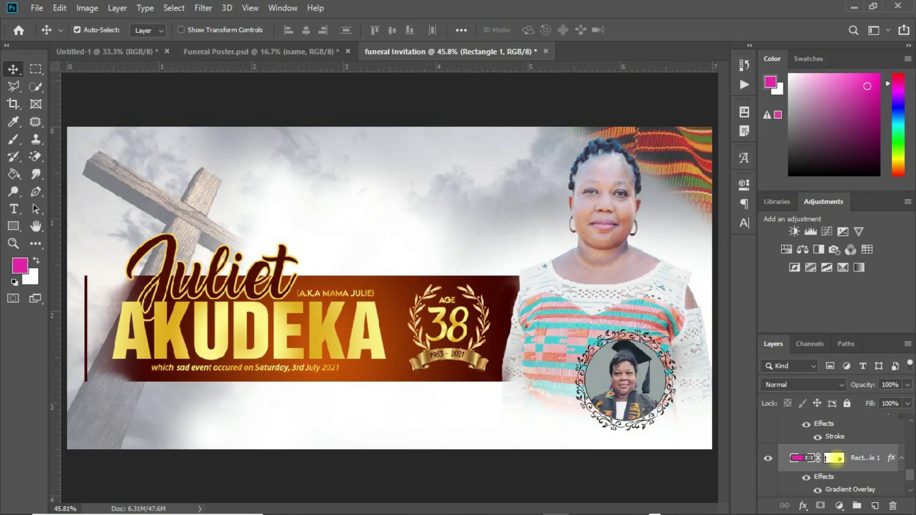
pyautogui.press('b')
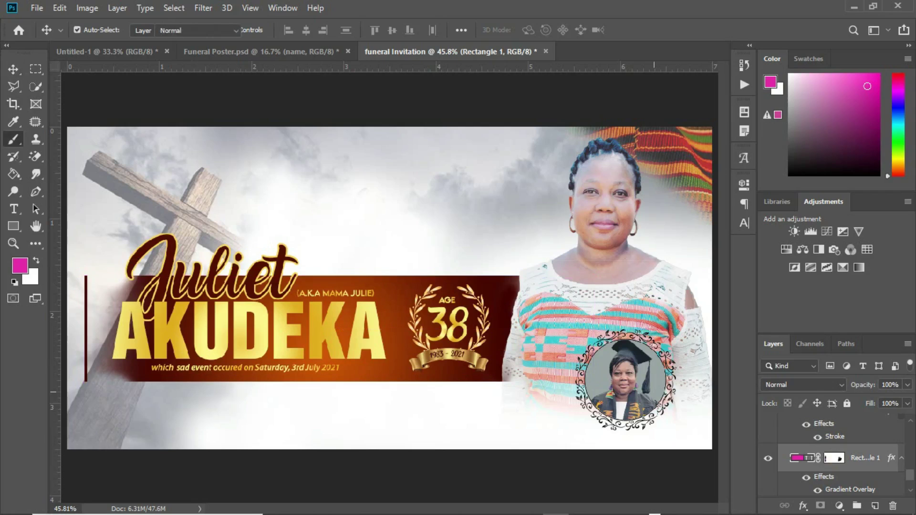
pyautogui.moveTo(75, 275); pyautogui.dragTo(71, 370)
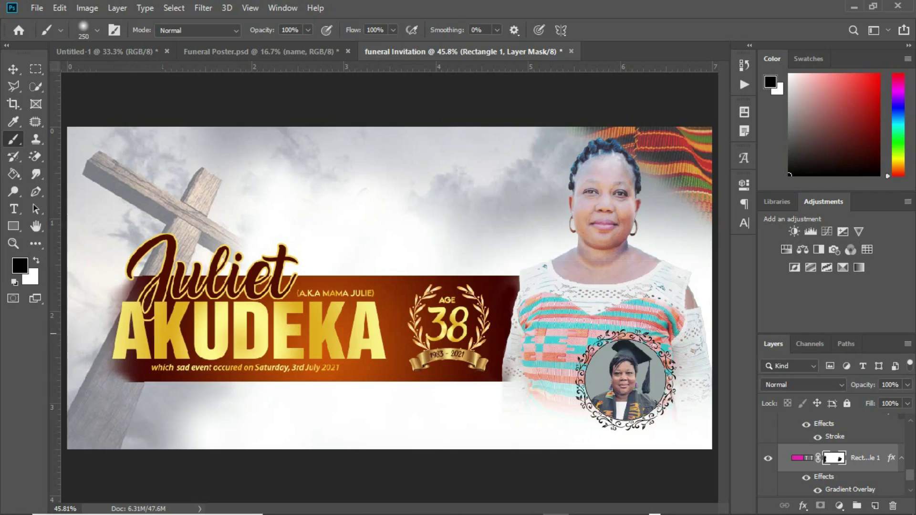
pyautogui.press('v')
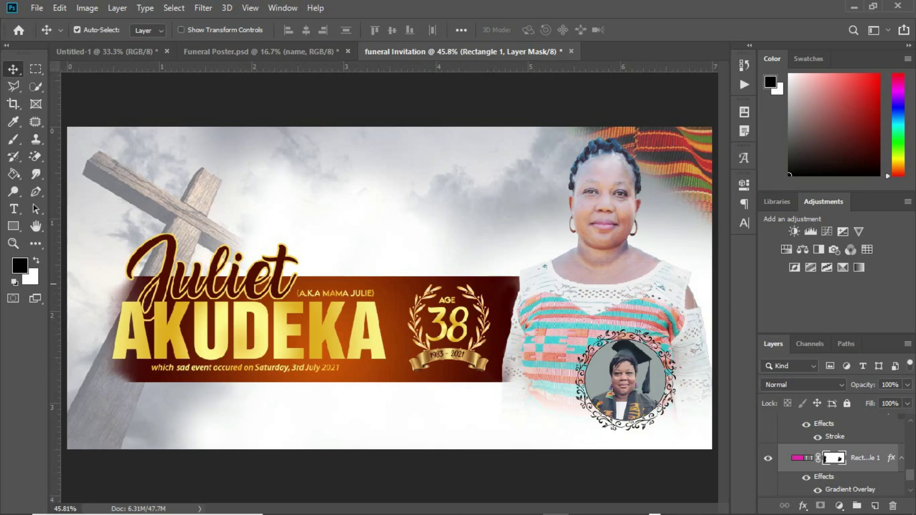
# Collapse the name group and make it the active layer group.
pyautogui.scroll(10, 906, 440)
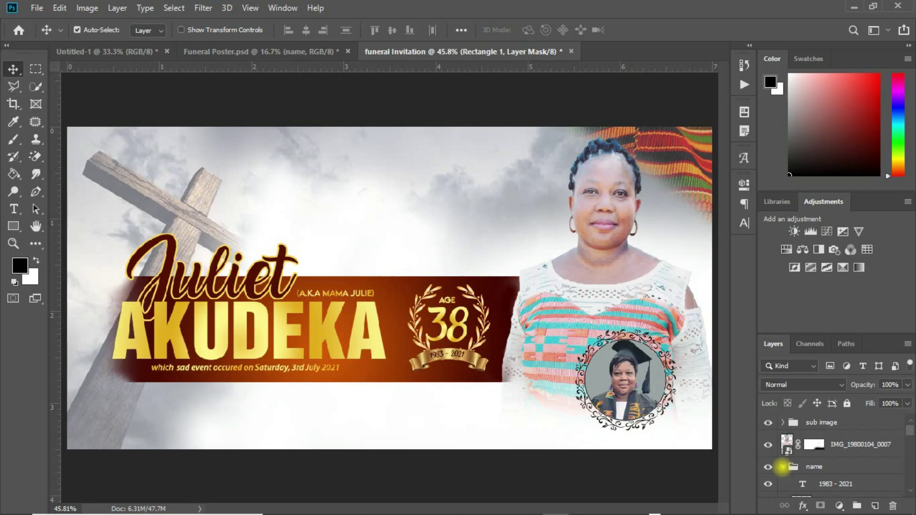
pyautogui.click(794, 467)
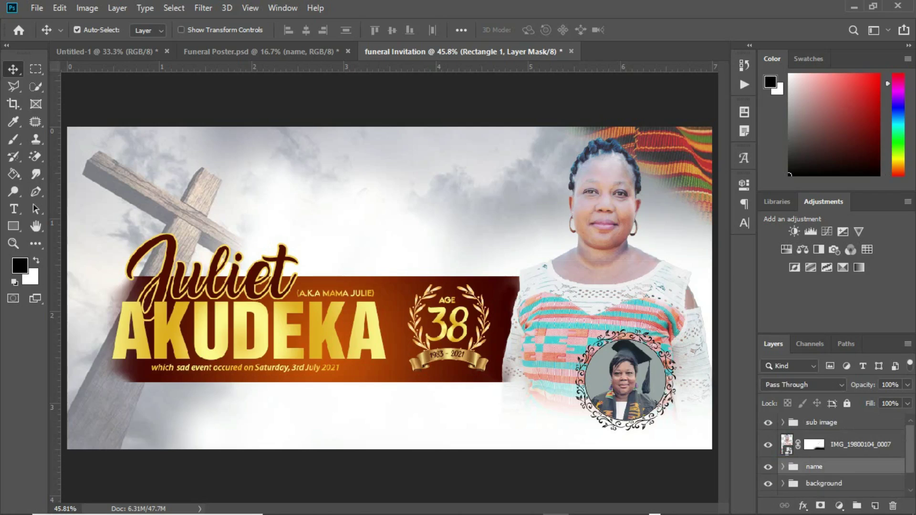
pyautogui.click(783, 466)
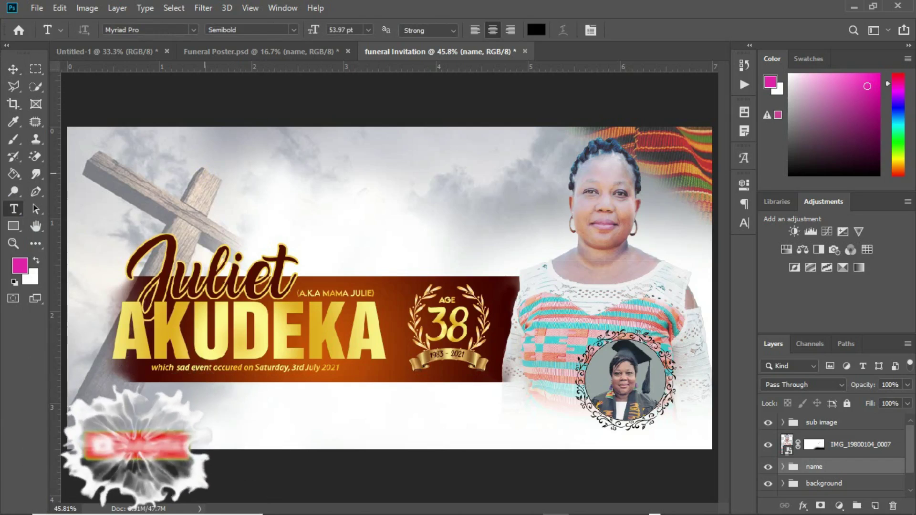
# Add the title text "Funeral Invitation" in Amarillo Regular at 24 pt above the name banner.
pyautogui.click(205, 173)
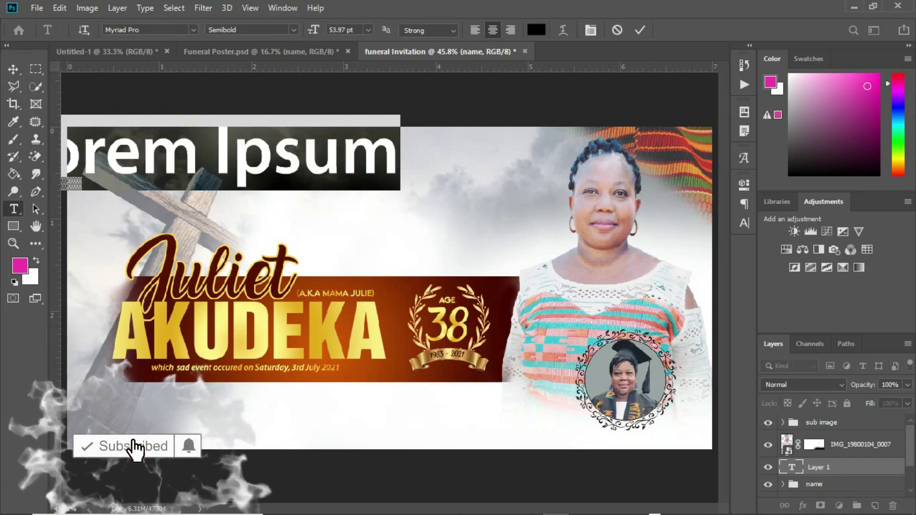
pyautogui.click(194, 30)
pyautogui.write('amari')
pyautogui.click(156, 68)
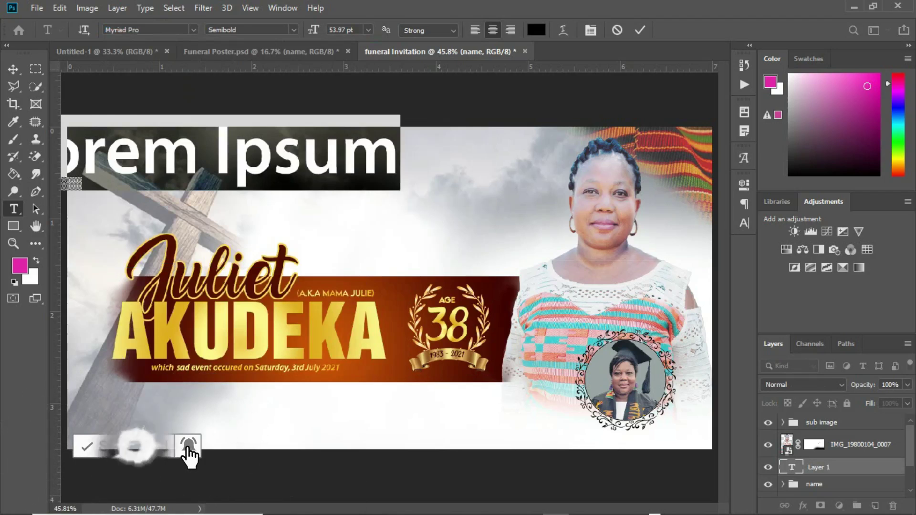
pyautogui.click(368, 29)
pyautogui.click(350, 145)
pyautogui.write('Funeral Invitation')
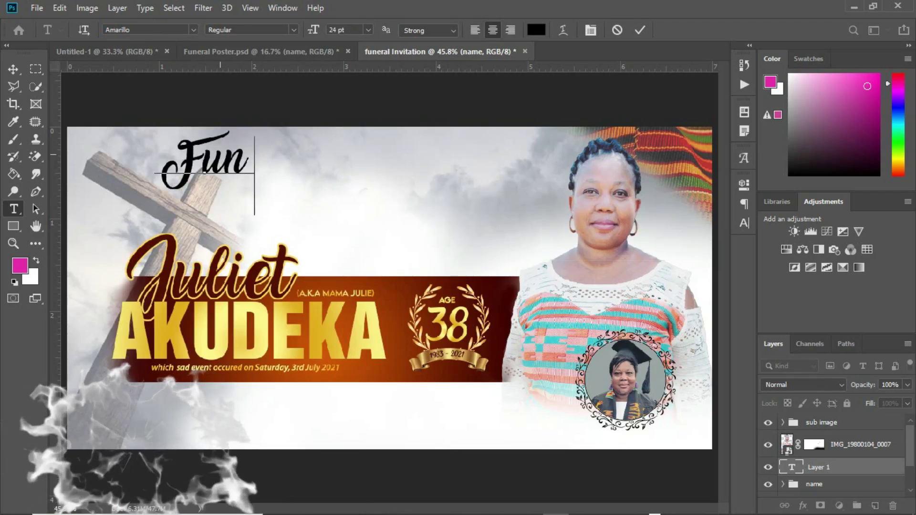
# Move the title toward the middle of the upper area and colour it #7a2a06, sampled from the banner.
pyautogui.click(11, 68)
pyautogui.moveTo(318, 163); pyautogui.dragTo(453, 165)
pyautogui.click(744, 223)
pyautogui.click(700, 263)
pyautogui.click(499, 298)
pyautogui.click(400, 308)
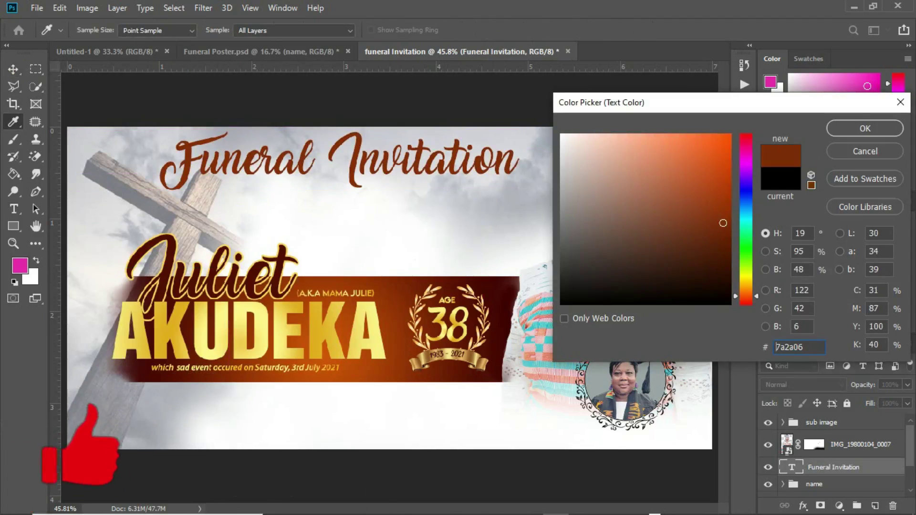
pyautogui.click(866, 128)
# Set the title's font size to 20 pt and adjust its position above the banner.
pyautogui.click(648, 221)
pyautogui.moveTo(496, 163); pyautogui.dragTo(492, 165)
pyautogui.click(626, 321)
pyautogui.doubleClick(611, 222)
pyautogui.write('20')
pyautogui.press('Return')
# Add a Myriad Pro line below the title naming both families and ending "family respectfully invites the company of".
pyautogui.click(13, 209)
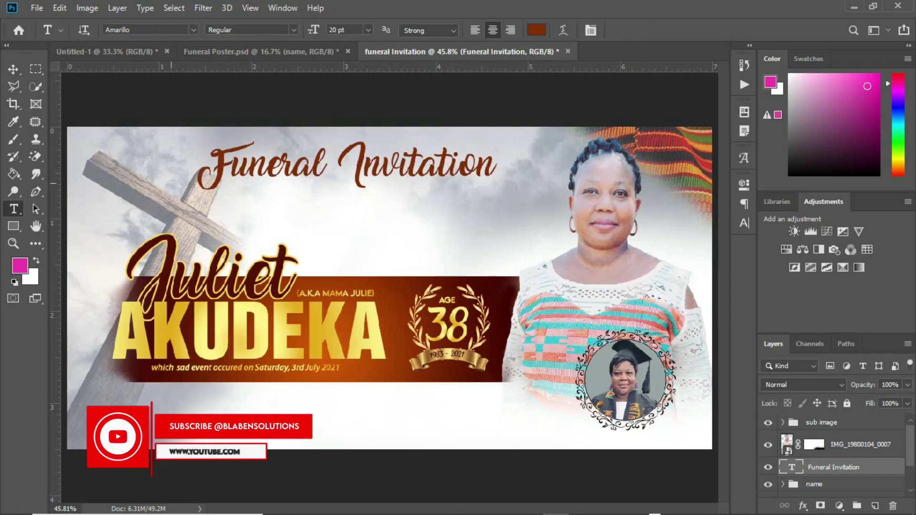
pyautogui.click(219, 225)
pyautogui.click(193, 30)
pyautogui.press('Escape')
pyautogui.write('The enti')
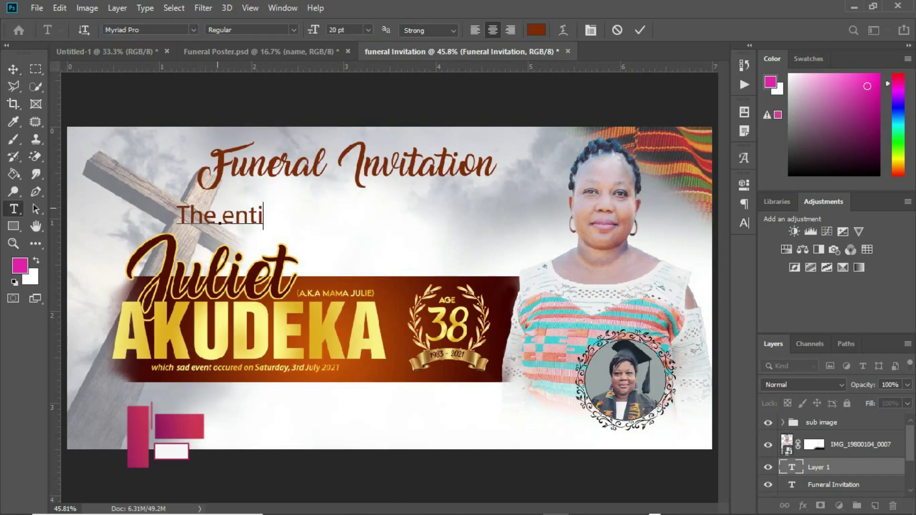
pyautogui.write('re Akudeka and Zikpe family r')
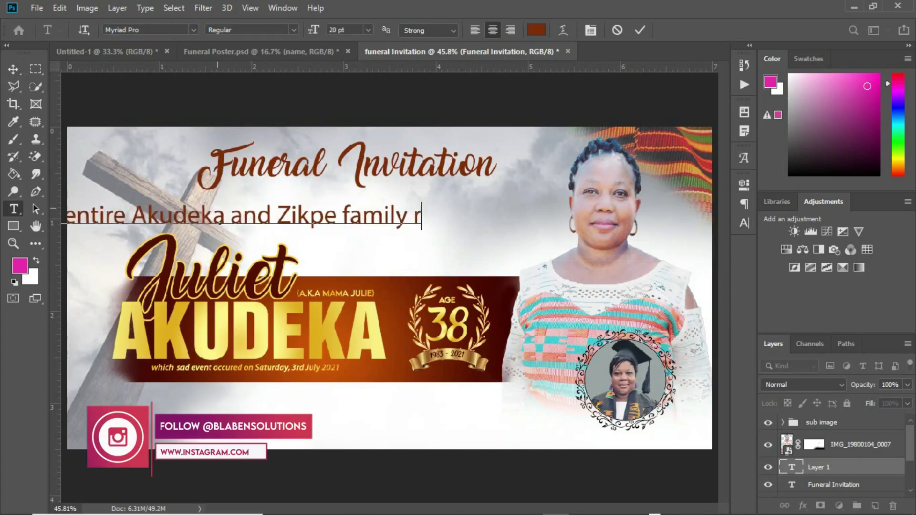
pyautogui.write('espectfully invites the company of')
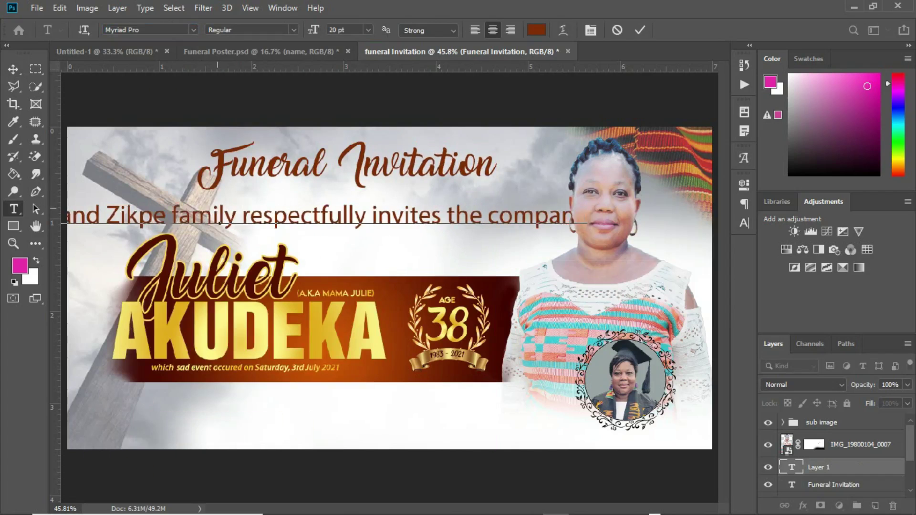
# Set the family invitation line to 10 pt Semibold and centre it directly beneath the title.
pyautogui.click(14, 69)
pyautogui.click(744, 223)
pyautogui.moveTo(594, 221); pyautogui.dragTo(587, 221)
pyautogui.moveTo(377, 220); pyautogui.dragTo(520, 198)
pyautogui.click(722, 205)
pyautogui.click(698, 297)
# Draw a wide unfilled rectangle below the family line and give it a dark maroon outline sampled from the banner.
pyautogui.click(13, 226)
pyautogui.moveTo(92, 208)
pyautogui.mouseDown()
pyautogui.moveTo(553, 210)
pyautogui.moveTo(572, 239)
pyautogui.mouseUp()
pyautogui.click(577, 264)
pyautogui.click(684, 290)
pyautogui.click(497, 293)
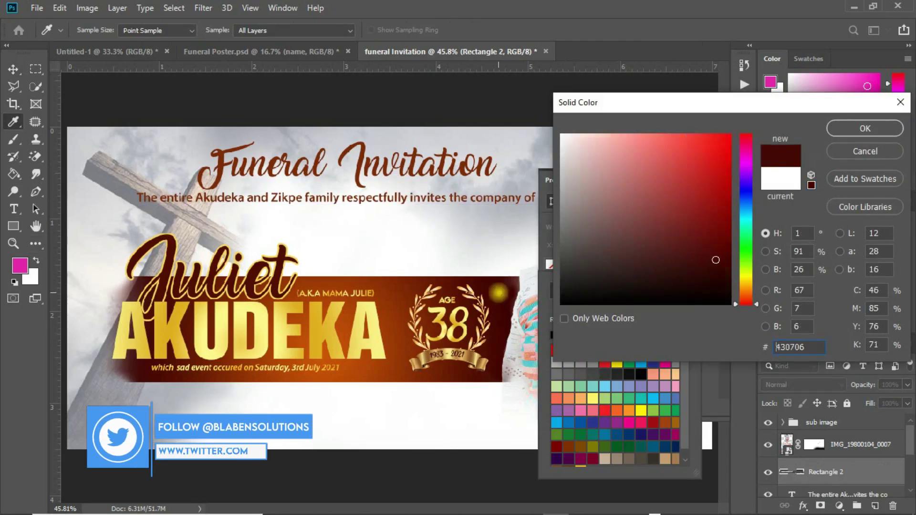
pyautogui.click(510, 285)
pyautogui.click(865, 127)
pyautogui.click(13, 69)
pyautogui.click(706, 181)
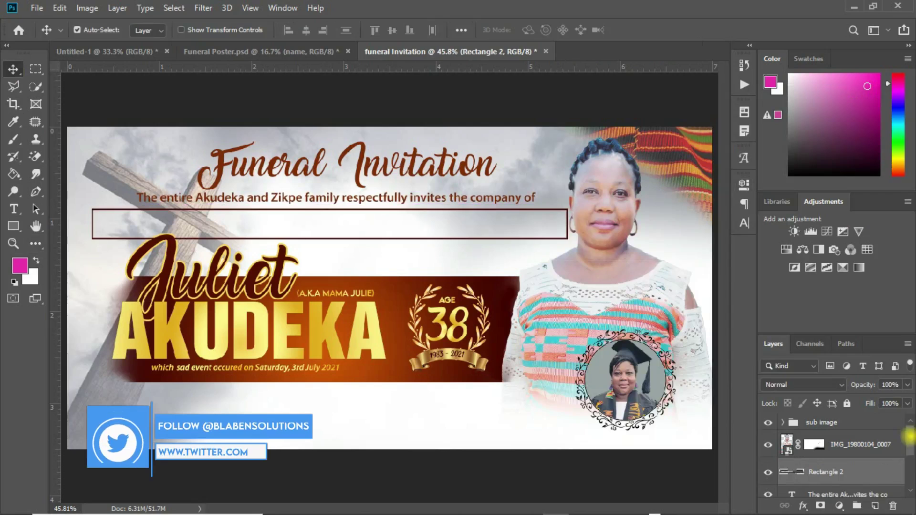
# Move the name group down about 70 px to make room below the outlined rectangle.
pyautogui.moveTo(910, 447); pyautogui.dragTo(911, 468)
pyautogui.click(814, 471)
pyautogui.hotkey('shift', 'Down')
pyautogui.hotkey('shift', 'Down')
pyautogui.hotkey('shift', 'Down')
pyautogui.hotkey('shift', 'Down')
pyautogui.hotkey('shift', 'Down')
pyautogui.hotkey('shift', 'Down')
pyautogui.hotkey('shift', 'Down')
# Nudge the outlined rectangle up about 12 px, closer to the family invitation line.
pyautogui.click(511, 239)
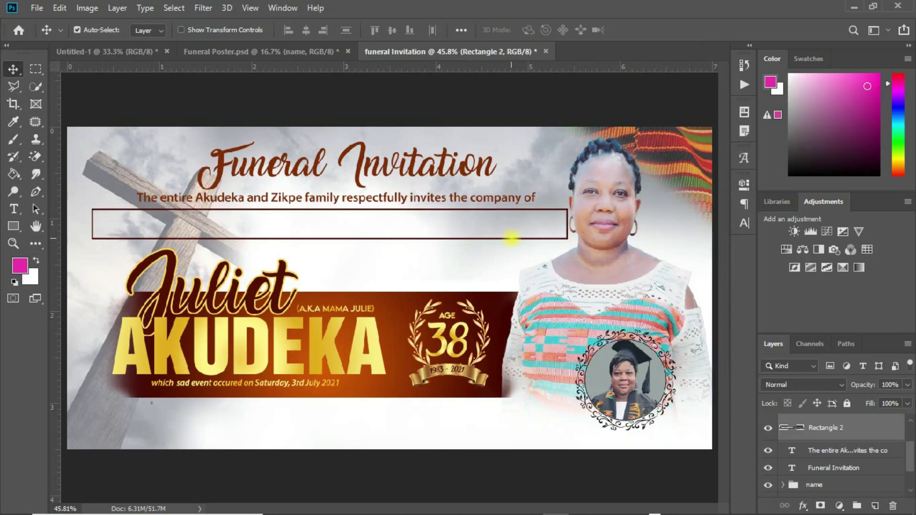
pyautogui.press('Up')
pyautogui.press('Up')
pyautogui.press('Up')
pyautogui.press('Up')
pyautogui.press('Up')
pyautogui.press('Up')
pyautogui.press('Up')
pyautogui.press('Up')
pyautogui.press('Up')
pyautogui.press('Up')
pyautogui.press('Up')
pyautogui.press('Up')
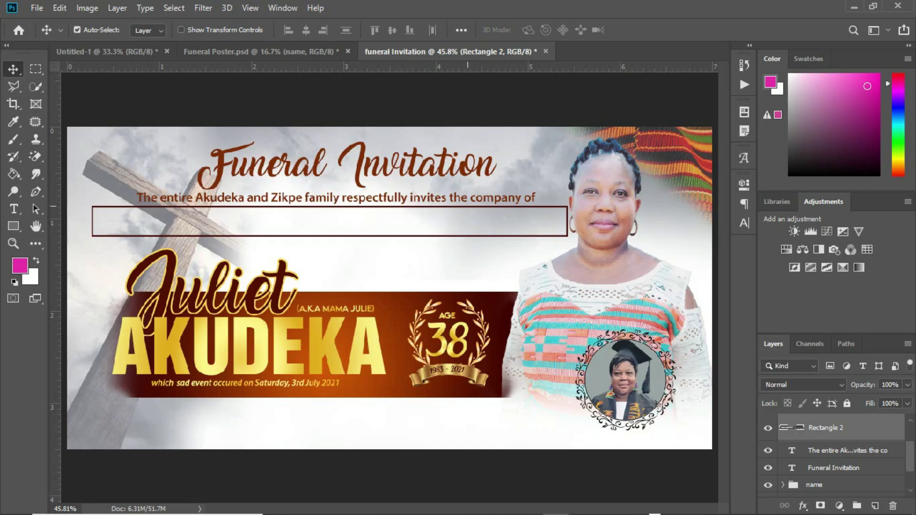
# Duplicate the family line inside and below the rectangle, replacing the lower copy with "to the burial, memorial and thanksgiving service of the late".
pyautogui.click(462, 199)
pyautogui.moveTo(461, 198); pyautogui.dragTo(458, 248)
pyautogui.press('t')
pyautogui.tripleClick(458, 245)
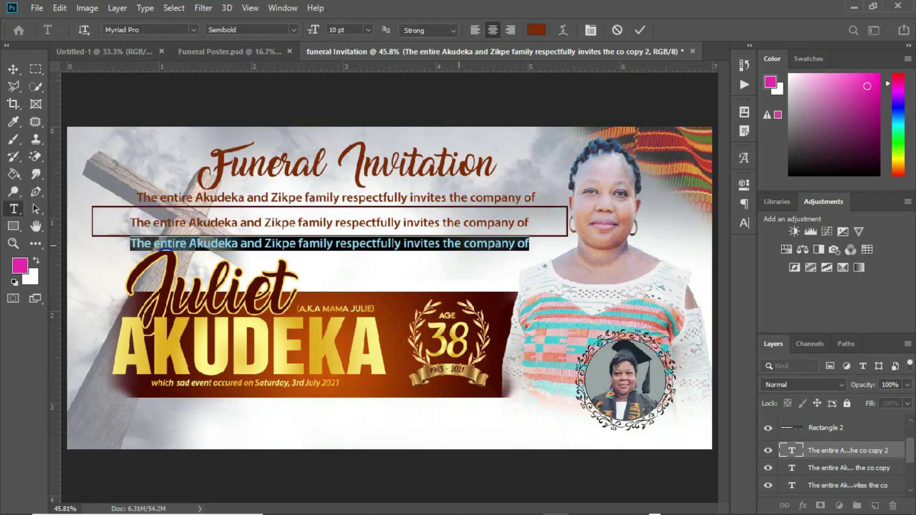
pyautogui.click(331, 245)
pyautogui.hotkey('ctrl', 'a')
pyautogui.write('to t')
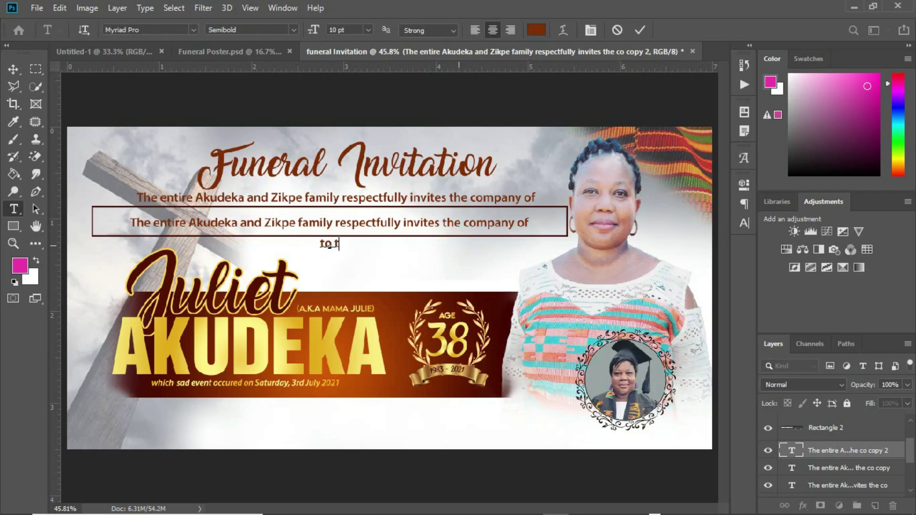
pyautogui.write('he burial, memorial and thanksgiving service of the late')
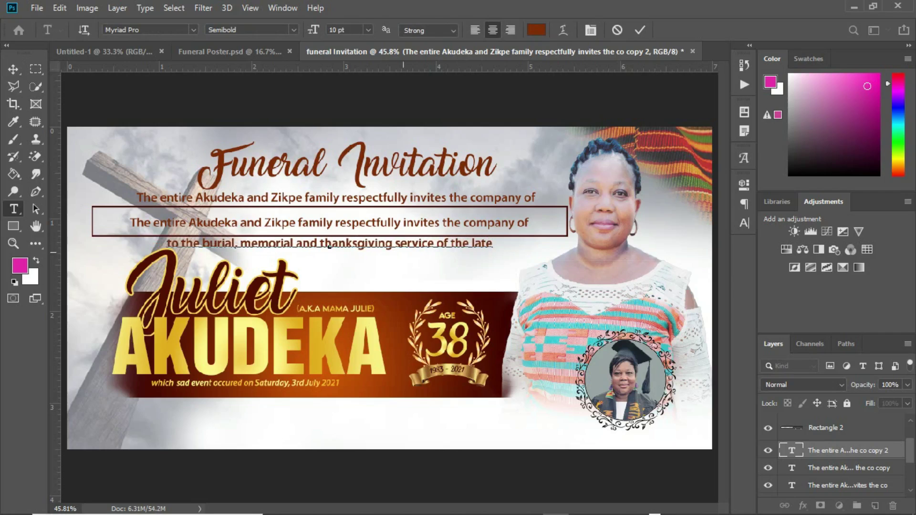
# Set the burial service line to Regular weight and centre it just below the outlined rectangle.
pyautogui.click(13, 69)
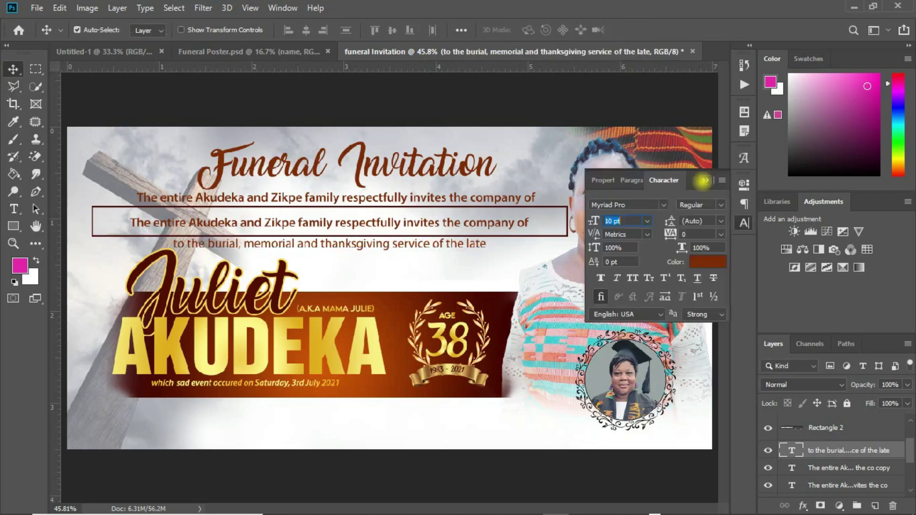
pyautogui.moveTo(473, 247); pyautogui.dragTo(478, 250)
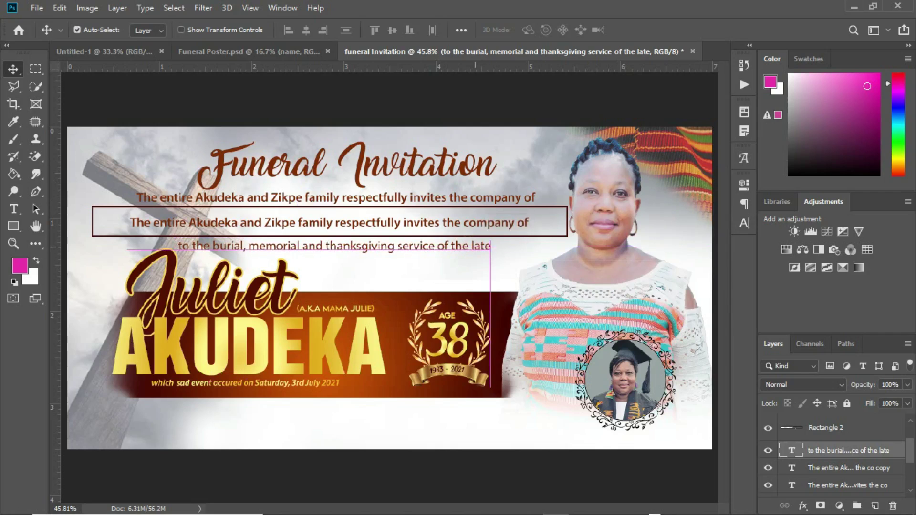
pyautogui.press('Right')
pyautogui.press('Right')
pyautogui.press('Right')
pyautogui.press('Right')
pyautogui.press('Up')
pyautogui.press('Up')
pyautogui.press('Up')
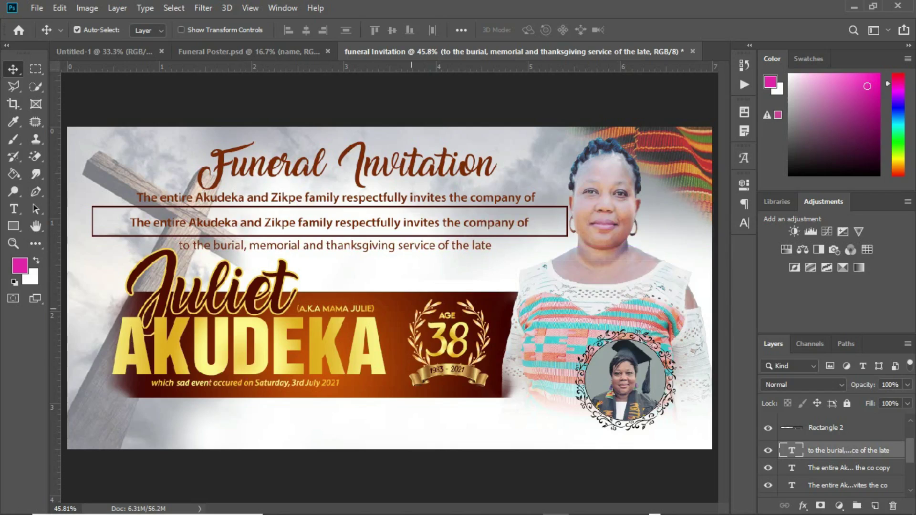
# Replace the text inside the outlined rectangle with "Mr./Mrs./Dr./Rev.".
pyautogui.doubleClick(367, 223)
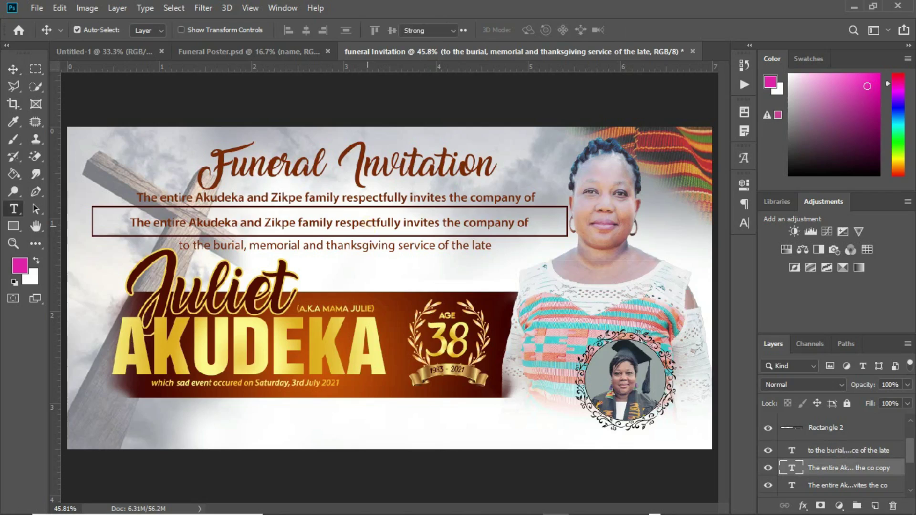
pyautogui.click(332, 224)
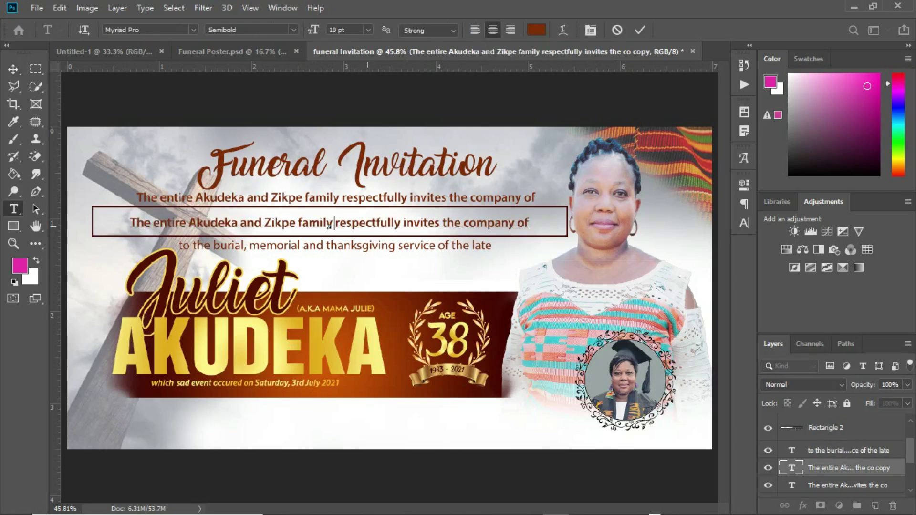
pyautogui.hotkey('ctrl', 'a')
pyautogui.write('Mr')
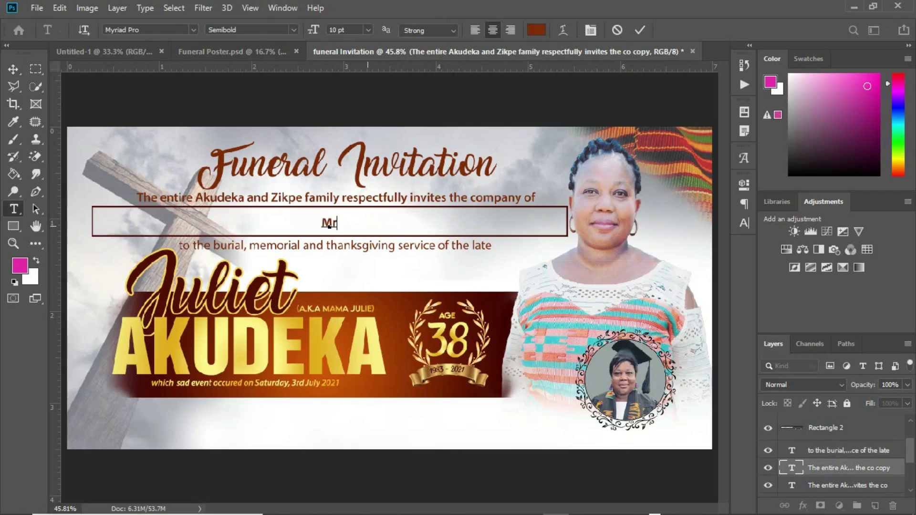
pyautogui.write('. M')
pyautogui.press('BackSpace')
pyautogui.write('.')
pyautogui.write('/Mrs./Dr')
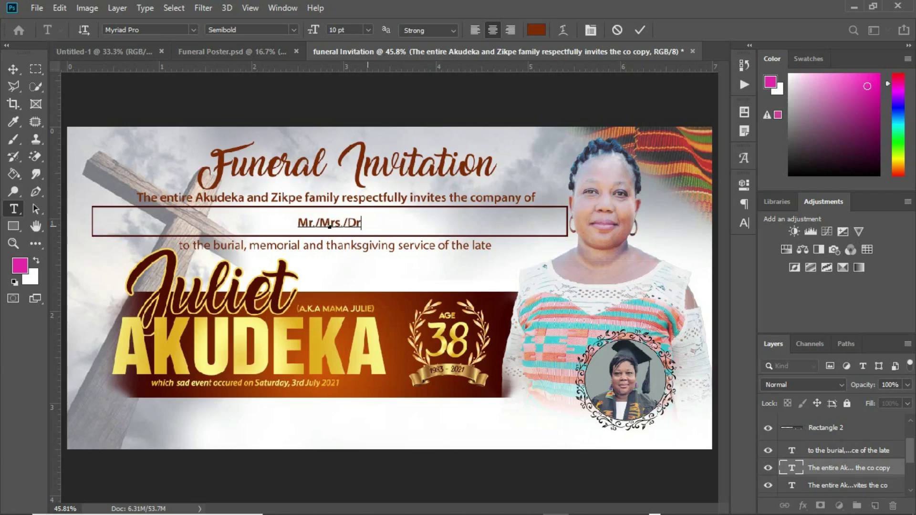
pyautogui.write('.')
pyautogui.write('/Rev')
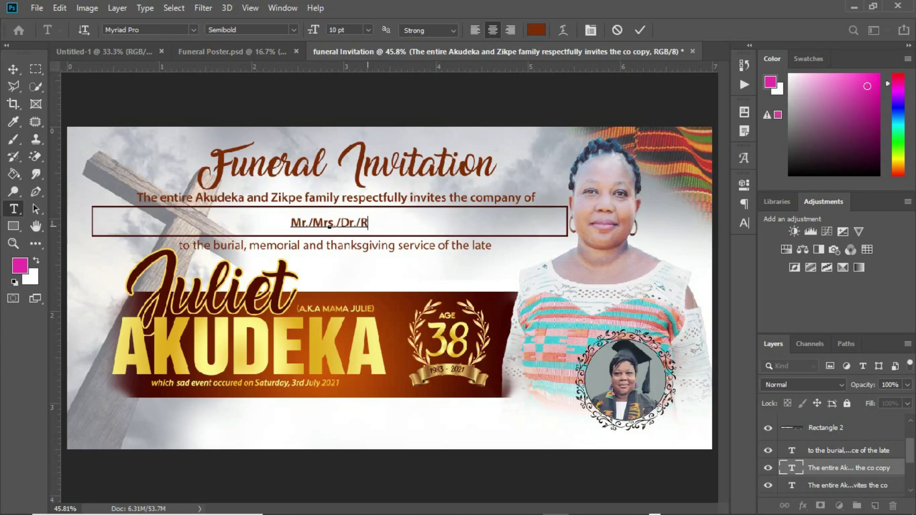
# Move the "Mr./Mrs./Dr./Rev." text to the left end of the outlined rectangle, just inside its border.
pyautogui.moveTo(312, 225); pyautogui.dragTo(152, 225)
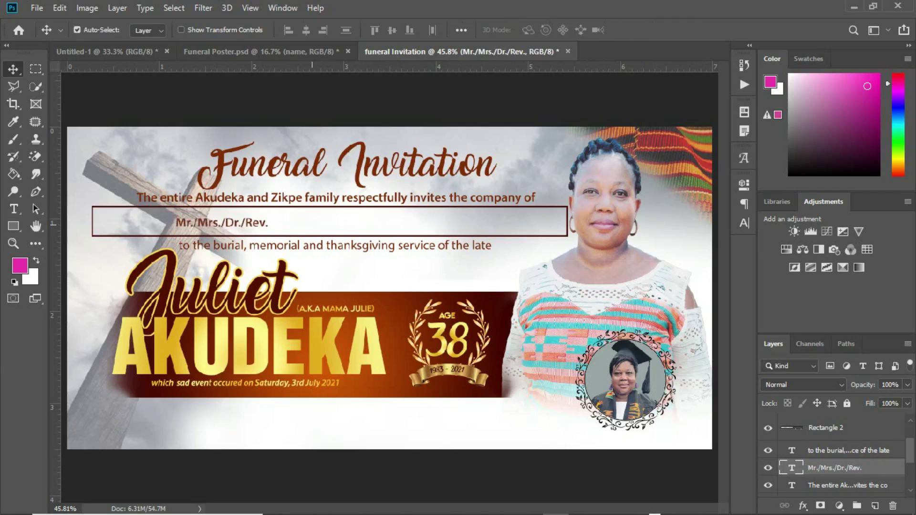
pyautogui.hotkey('shift', 'Left')
pyautogui.hotkey('shift', 'Left')
pyautogui.hotkey('shift', 'Left')
pyautogui.hotkey('shift', 'Left')
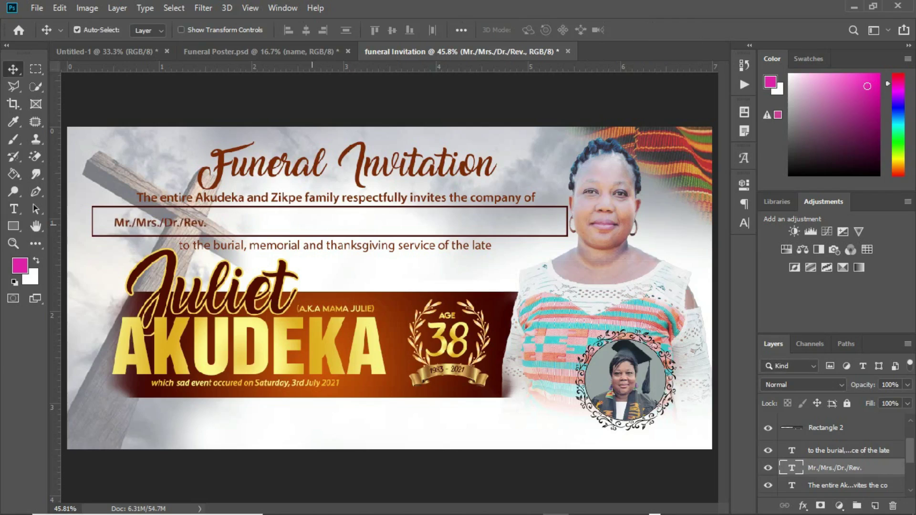
pyautogui.hotkey('shift', 'Left')
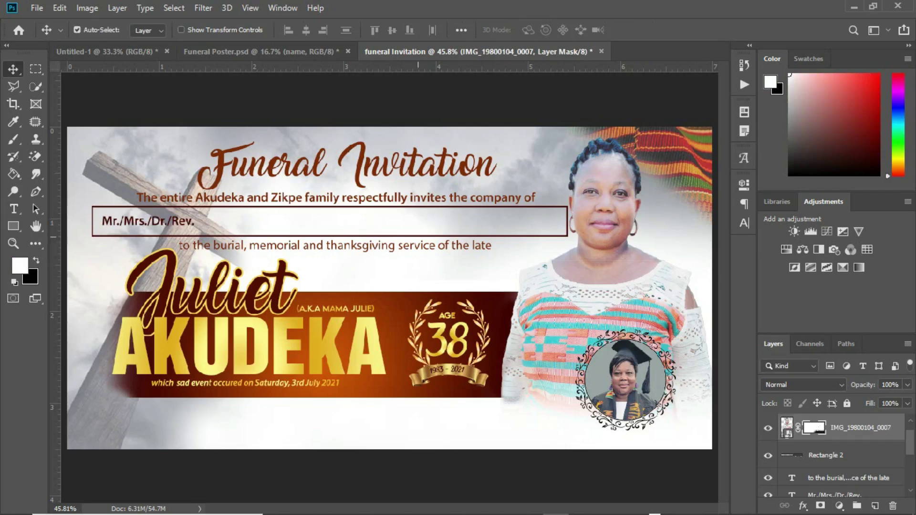
# Duplicate the burial service line below the name banner and replace its text with "Burial Service: Saturday 14th August 2021 at Peki Tsame".
pyautogui.hotkey('ctrl', '=')
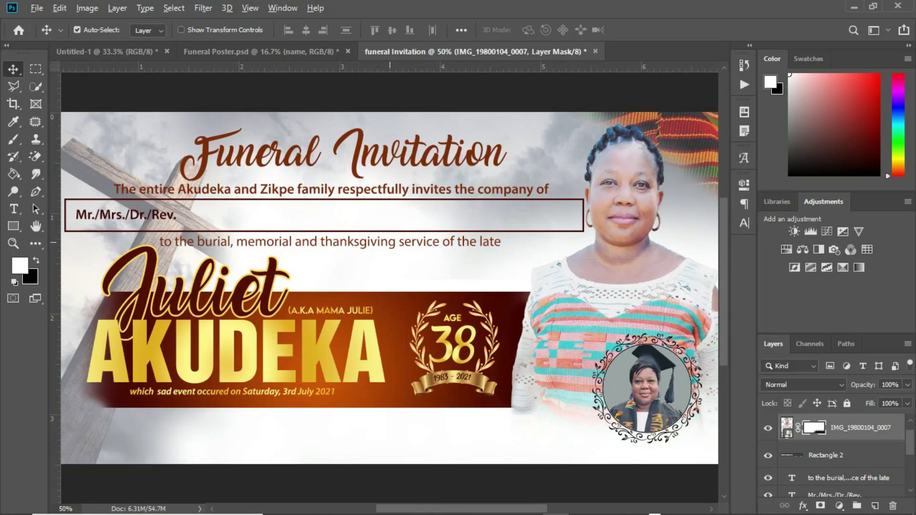
pyautogui.moveTo(389, 243); pyautogui.dragTo(381, 427)
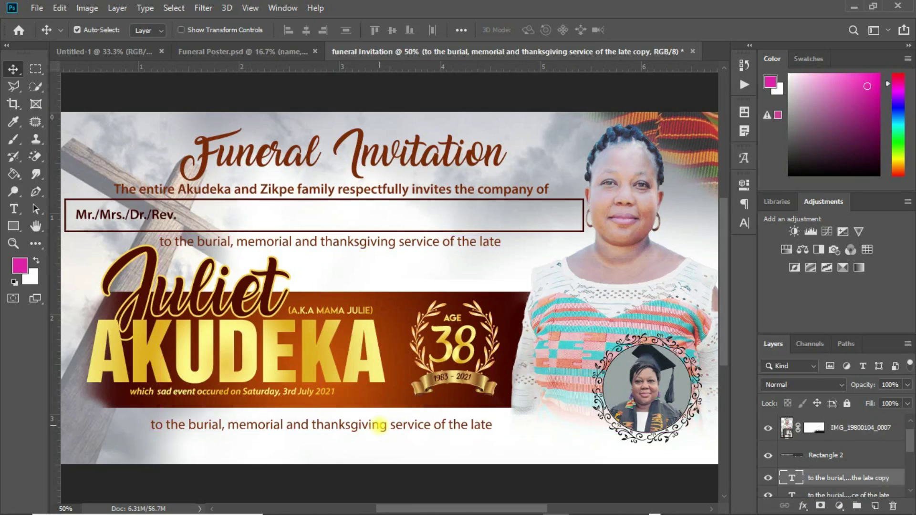
pyautogui.press('t')
pyautogui.tripleClick(379, 424)
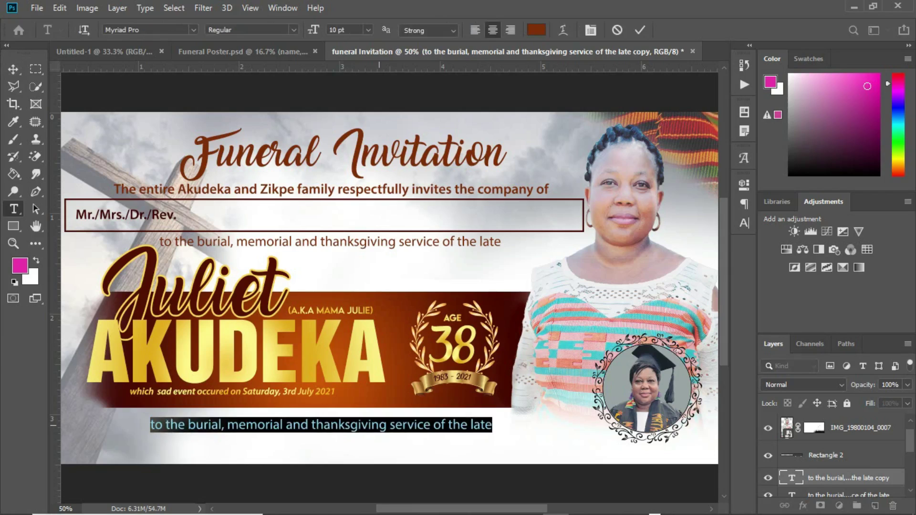
pyautogui.click(324, 424)
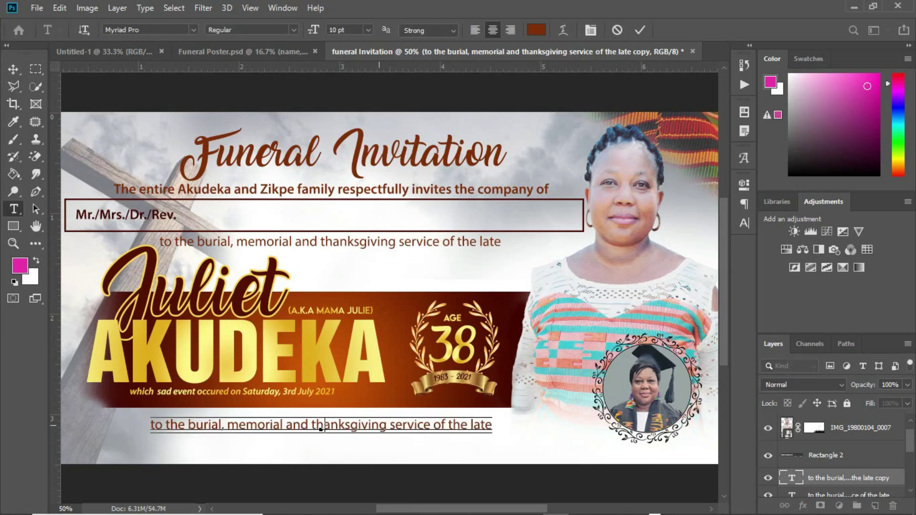
pyautogui.hotkey('ctrl', 'a')
pyautogui.write('Burial Service')
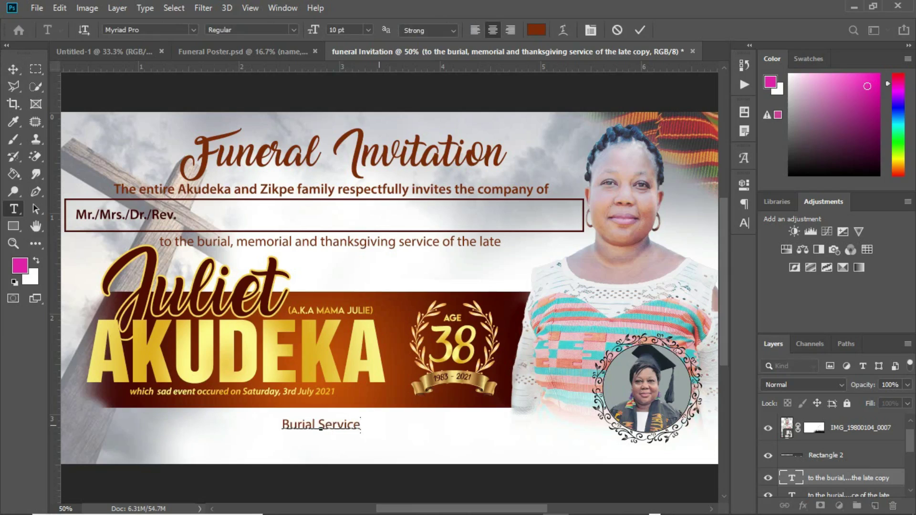
pyautogui.write(': ')
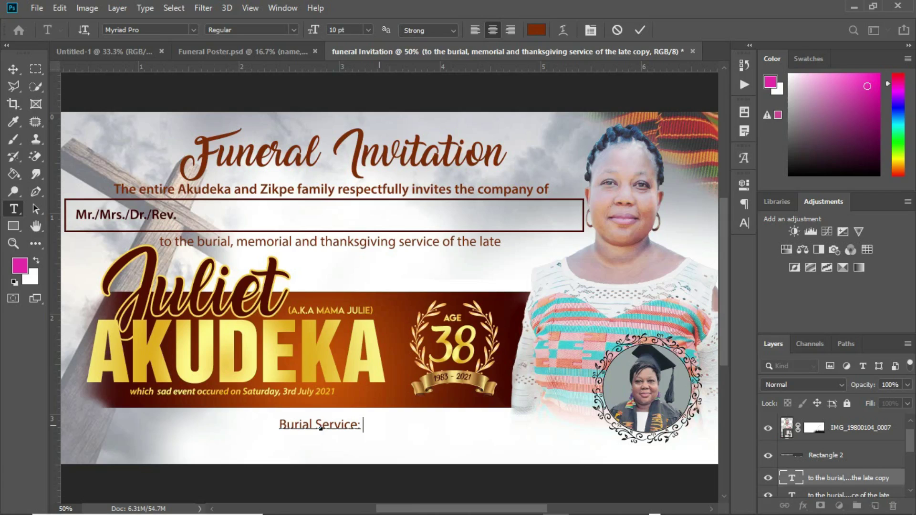
pyautogui.write('Saturday')
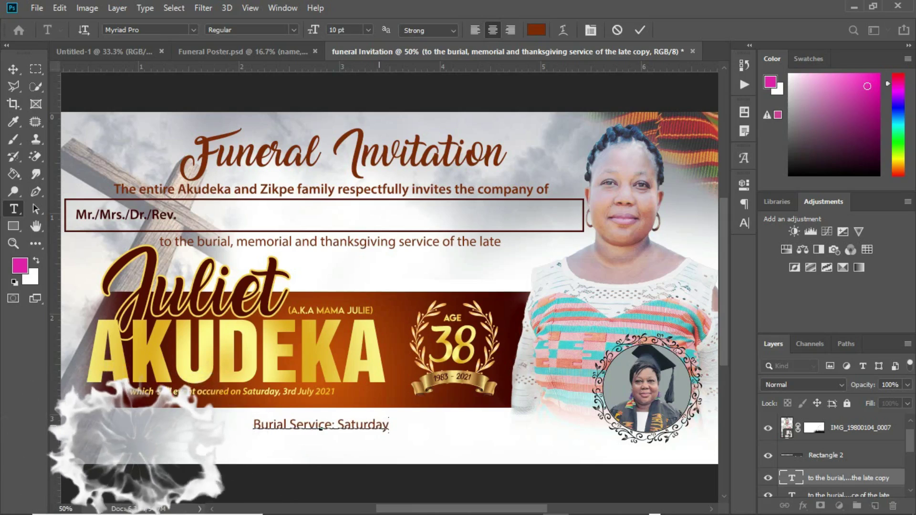
pyautogui.write(' 1')
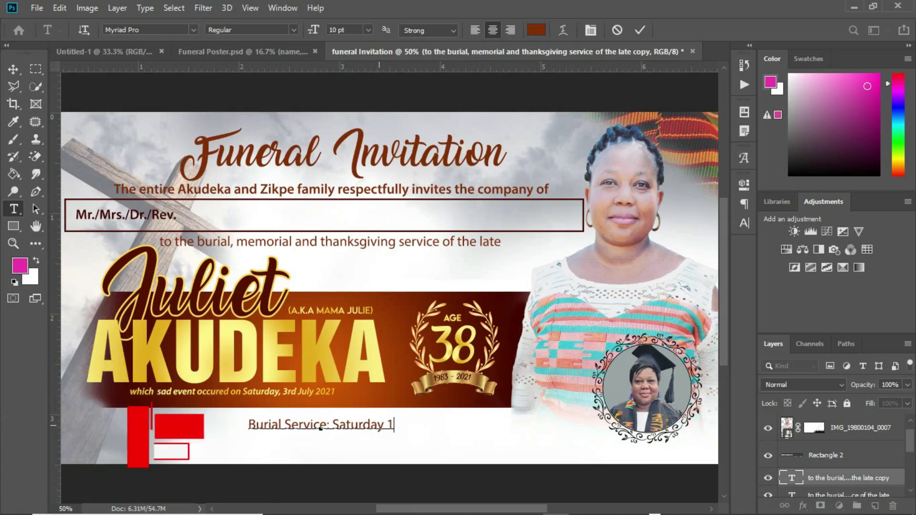
pyautogui.write('4th August')
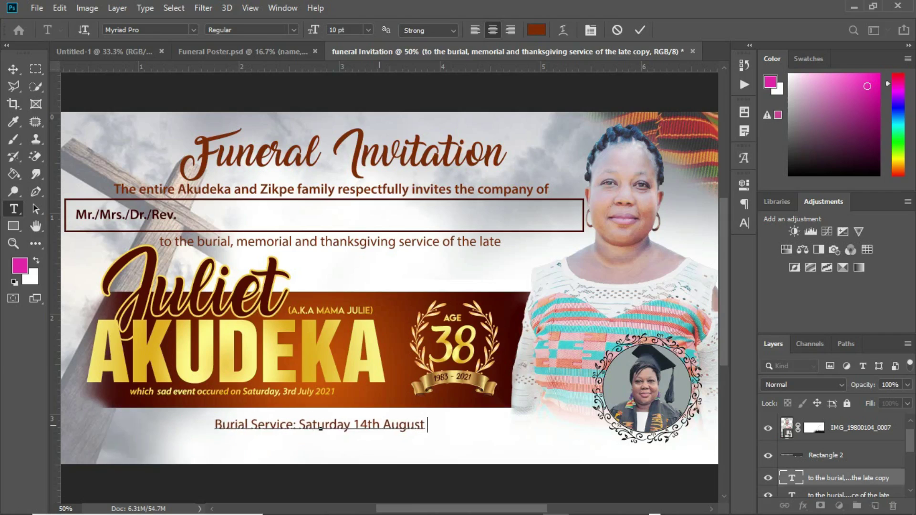
pyautogui.write(' 2021 at Peki')
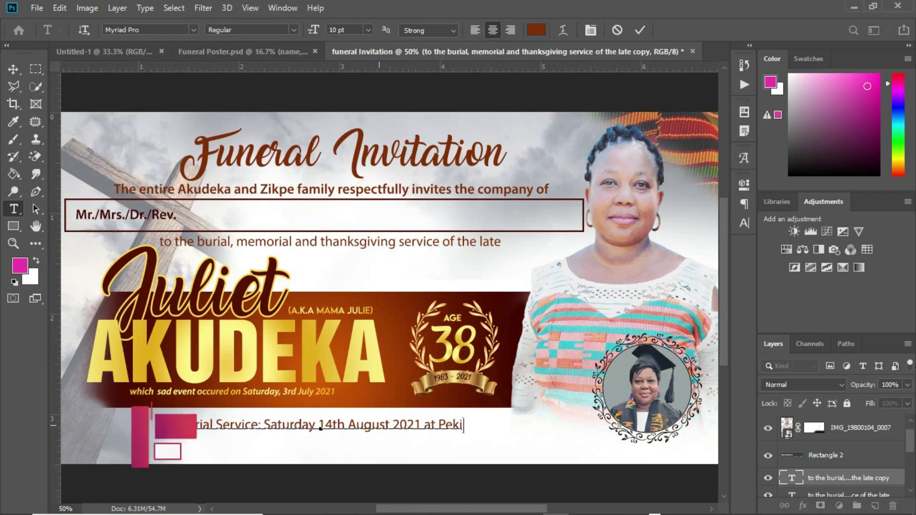
pyautogui.write(' T')
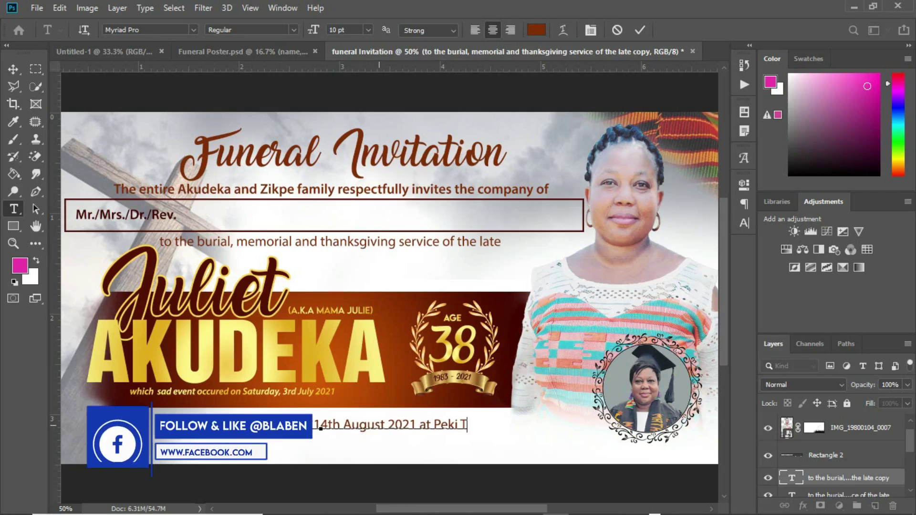
pyautogui.write('same')
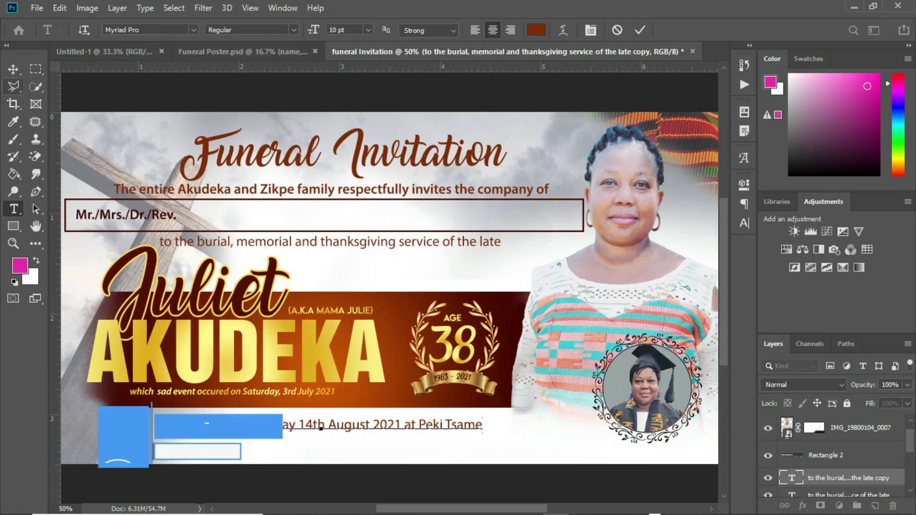
pyautogui.click(13, 68)
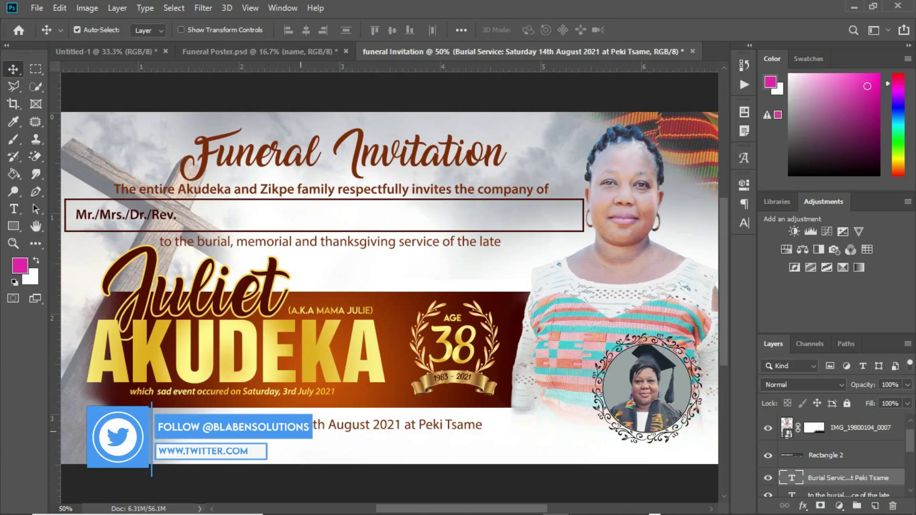
# Duplicate the Burial Service line directly below itself and change the copy's label to "Thanks Giving Service".
pyautogui.moveTo(290, 426); pyautogui.dragTo(291, 441)
pyautogui.press('t')
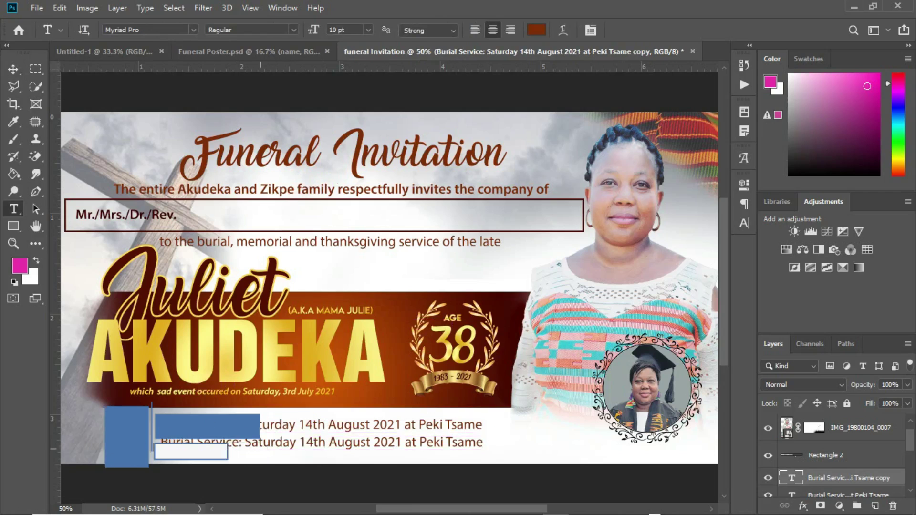
pyautogui.click(225, 442)
pyautogui.press('BackSpace')
pyautogui.press('BackSpace')
pyautogui.press('BackSpace')
pyautogui.press('BackSpace')
pyautogui.press('BackSpace')
pyautogui.press('BackSpace')
pyautogui.press('BackSpace')
pyautogui.press('BackSpace')
pyautogui.press('BackSpace')
pyautogui.press('BackSpace')
pyautogui.press('BackSpace')
pyautogui.press('BackSpace')
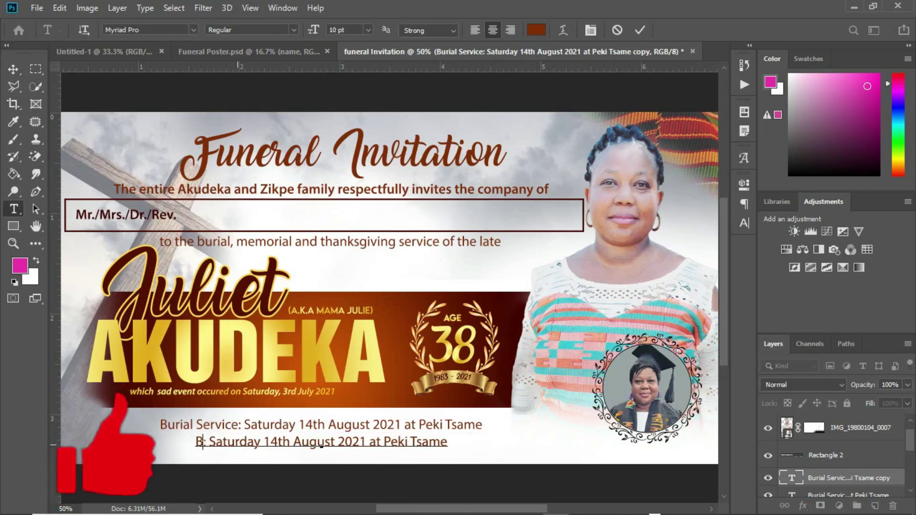
pyautogui.press('BackSpace')
pyautogui.press('BackSpace')
pyautogui.write('Thanks Giving Service')
# Recolour the date and place text in the Thanks Giving Service line to dark maroon sampled from the name banner.
pyautogui.moveTo(263, 444); pyautogui.dragTo(143, 445)
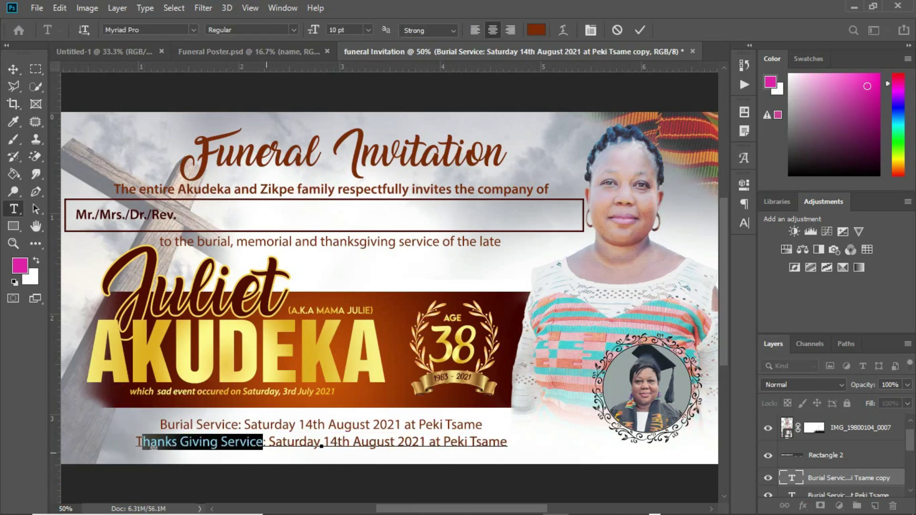
pyautogui.moveTo(267, 444); pyautogui.dragTo(516, 432)
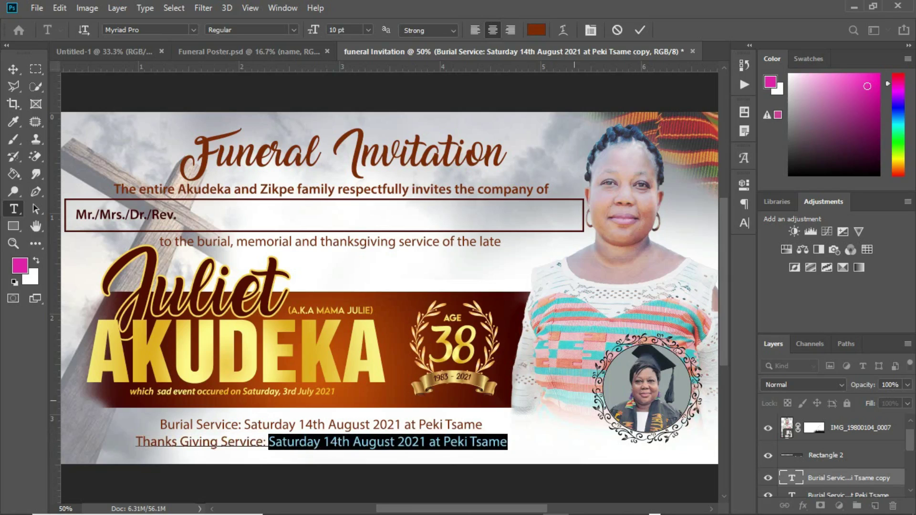
pyautogui.click(744, 223)
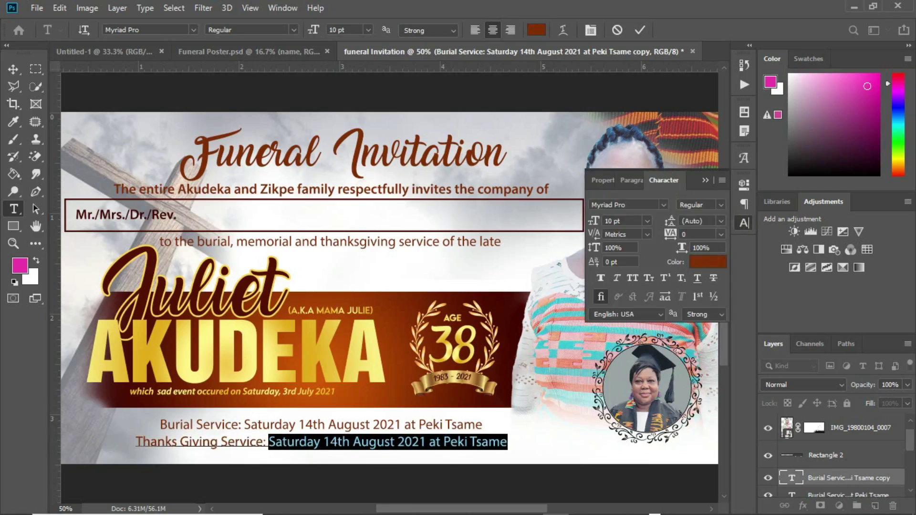
pyautogui.click(704, 262)
pyautogui.click(516, 311)
pyautogui.press('Escape')
# Set the "Burial Service:" label to Semibold weight.
pyautogui.moveTo(241, 425); pyautogui.dragTo(160, 425)
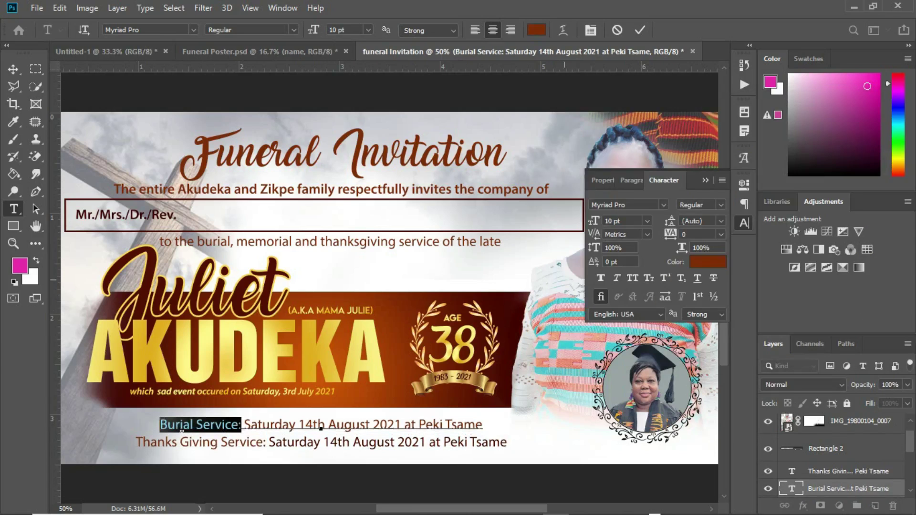
pyautogui.click(712, 205)
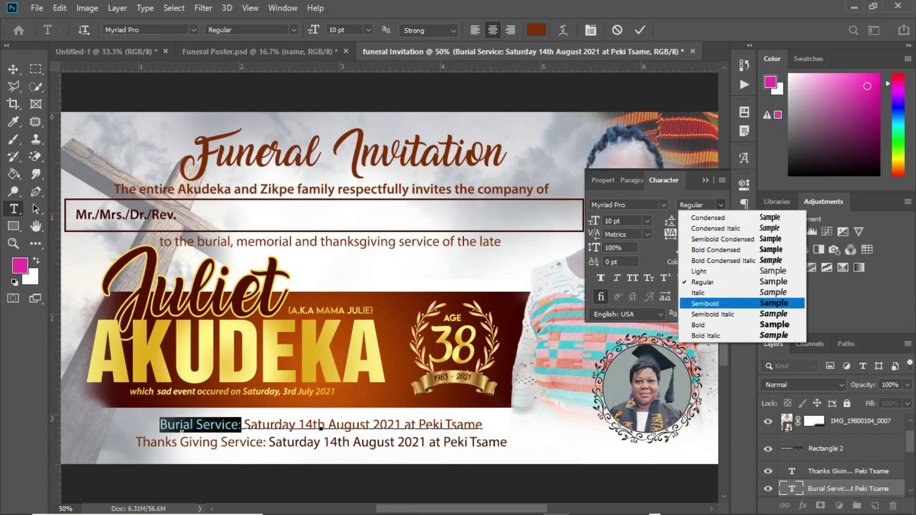
pyautogui.click(706, 304)
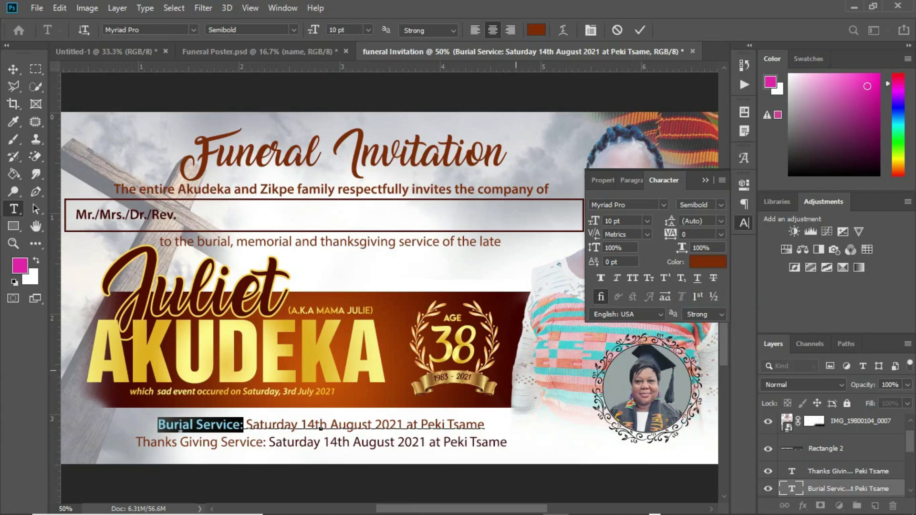
# Recolour the date and place text in the Burial Service line to dark maroon 4a1212, sampled from the name banner.
pyautogui.moveTo(248, 428); pyautogui.dragTo(496, 419)
pyautogui.click(708, 262)
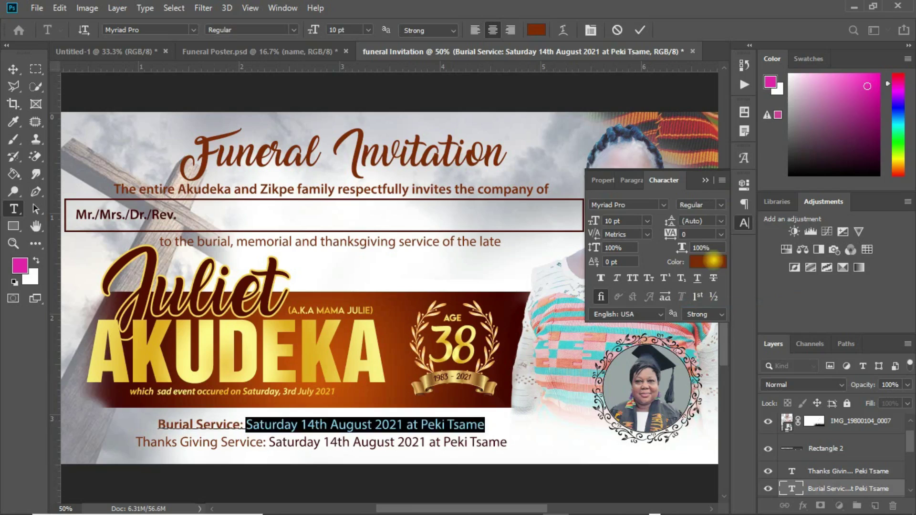
pyautogui.click(519, 297)
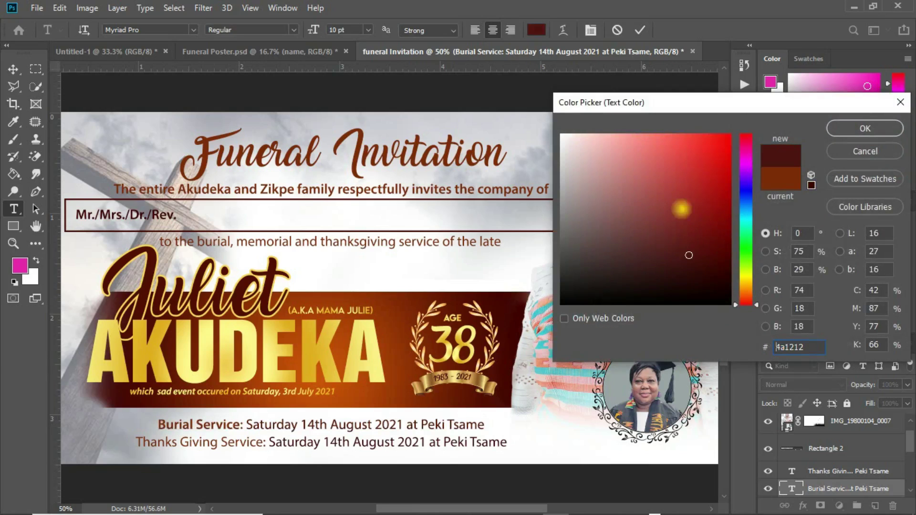
pyautogui.click(852, 136)
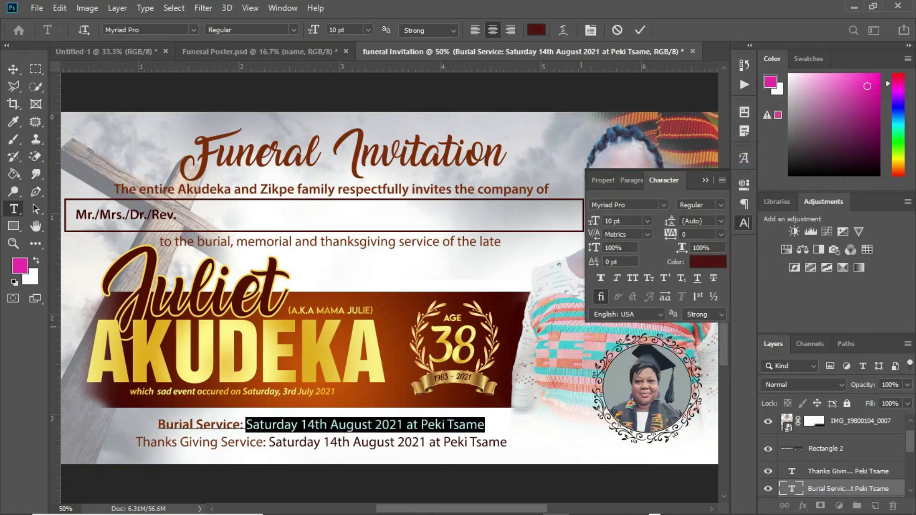
pyautogui.click(708, 262)
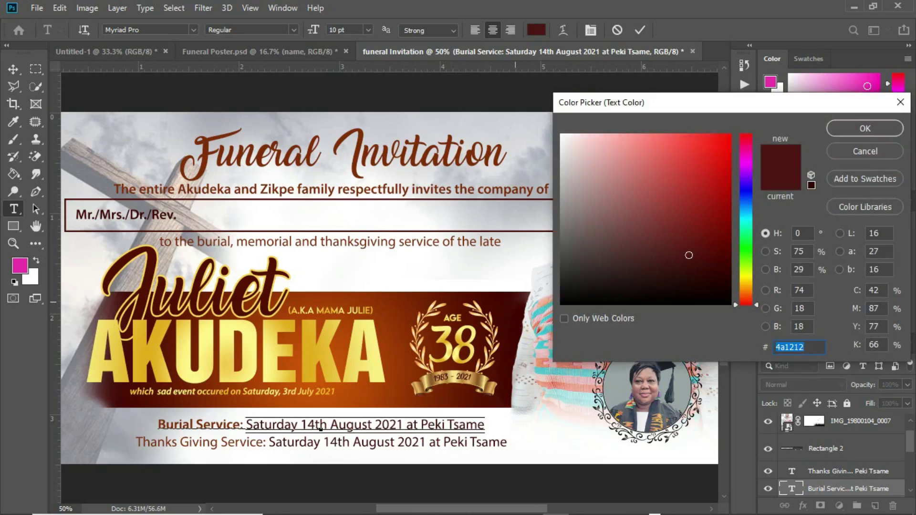
pyautogui.click(865, 128)
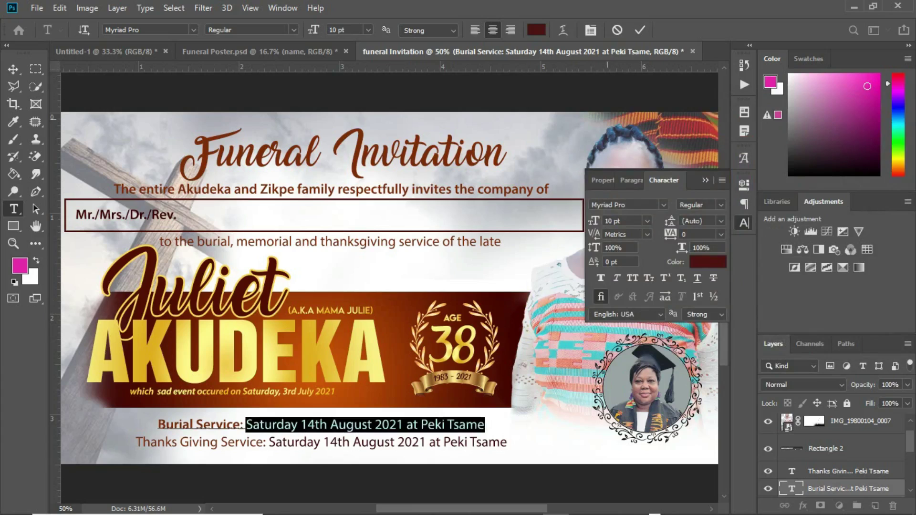
pyautogui.click(13, 69)
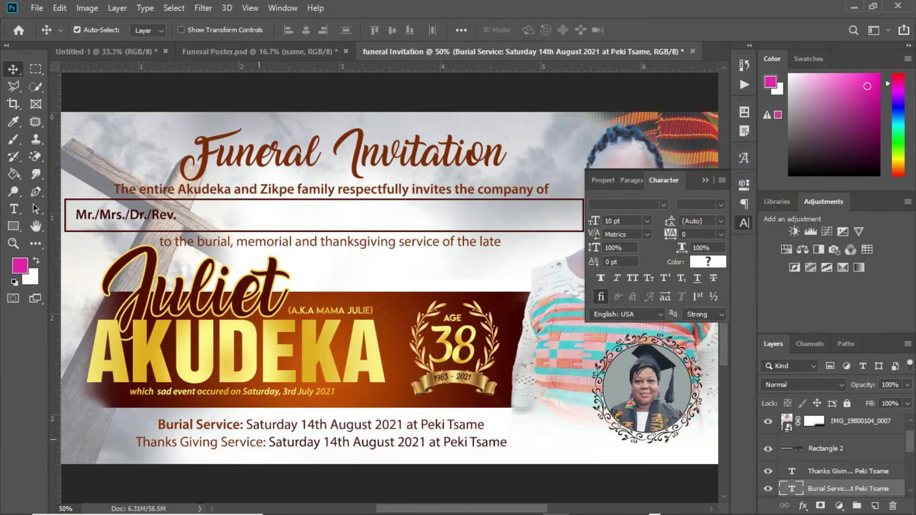
# Set the "Thanks Giving Service:" label to Semibold weight and line up its date text directly beneath the Burial Service date.
pyautogui.doubleClick(258, 441)
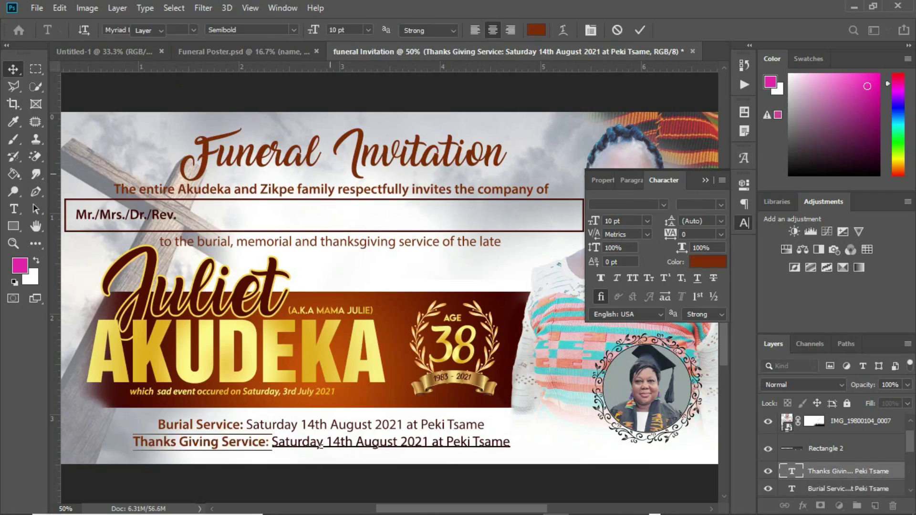
pyautogui.hotkey('ctrl', 'Return')
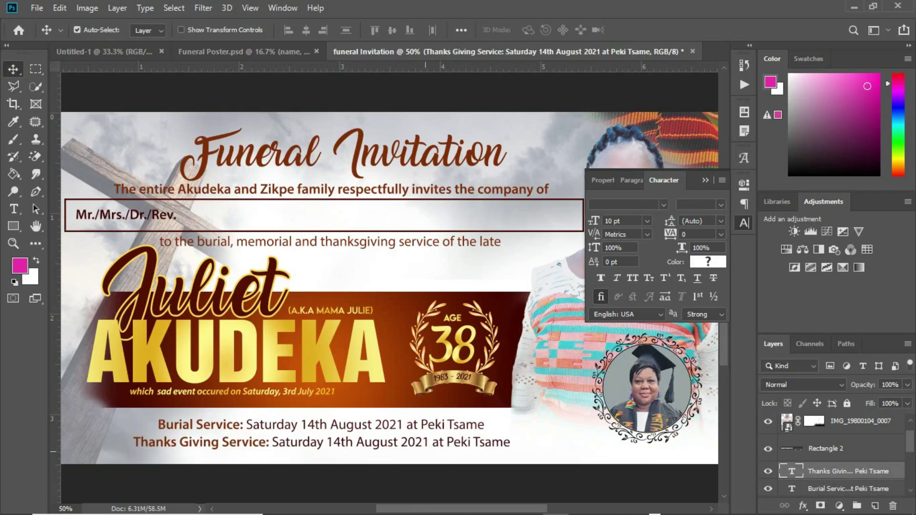
pyautogui.moveTo(411, 444); pyautogui.dragTo(385, 442)
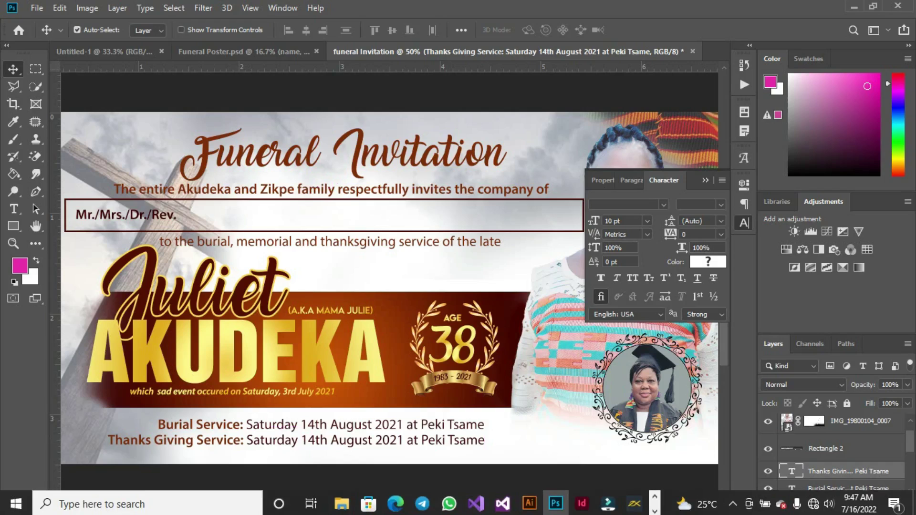
# Shift the Burial Service and Thanks Giving Service lines together slightly right and up beneath the name banner.
pyautogui.press('ctrl')
pyautogui.keyDown('ctrl'); pyautogui.click(830, 489); pyautogui.keyUp('ctrl')
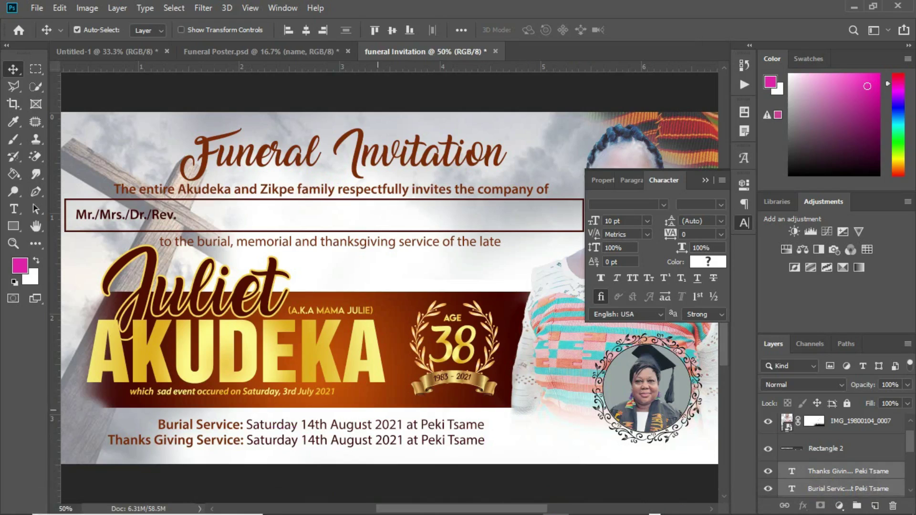
pyautogui.moveTo(381, 429)
pyautogui.mouseDown()
pyautogui.moveTo(400, 392)
pyautogui.moveTo(406, 422)
pyautogui.moveTo(397, 427)
pyautogui.mouseUp()
pyautogui.press('Up')
pyautogui.press('Up')
pyautogui.press('Up')
pyautogui.press('Up')
pyautogui.press('Up')
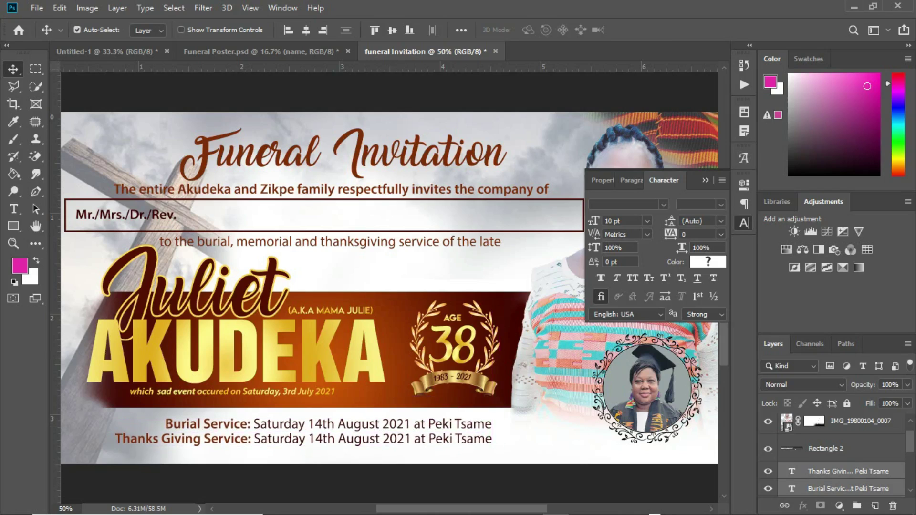
# Add a 5 px yellow outside stroke to the "Funeral Invitation" title.
pyautogui.click(706, 180)
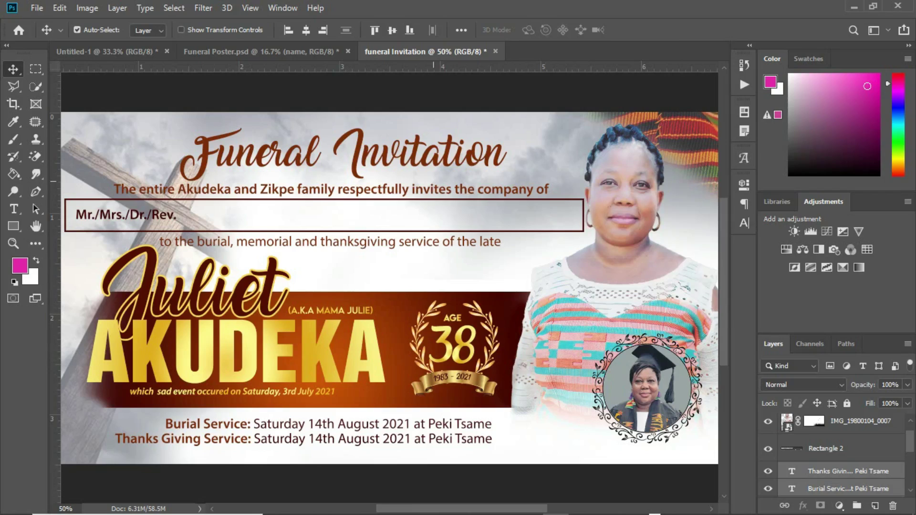
pyautogui.click(433, 160)
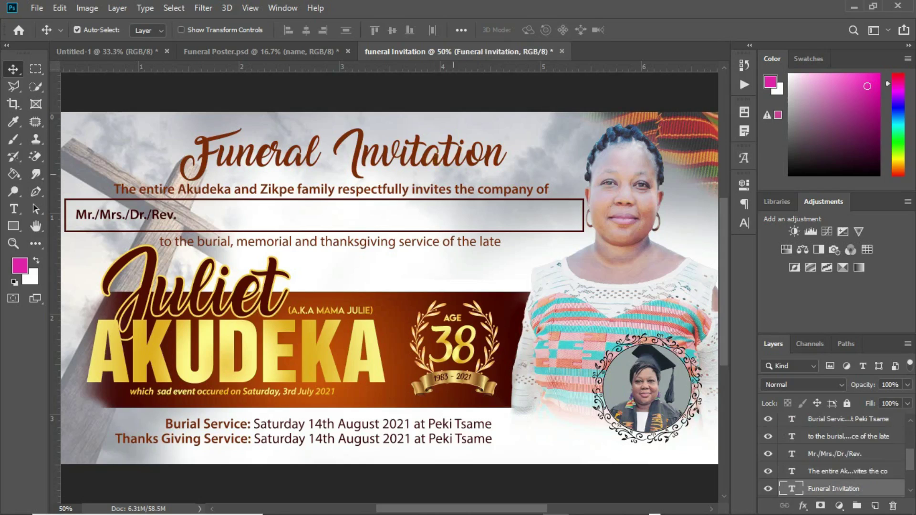
pyautogui.click(803, 506)
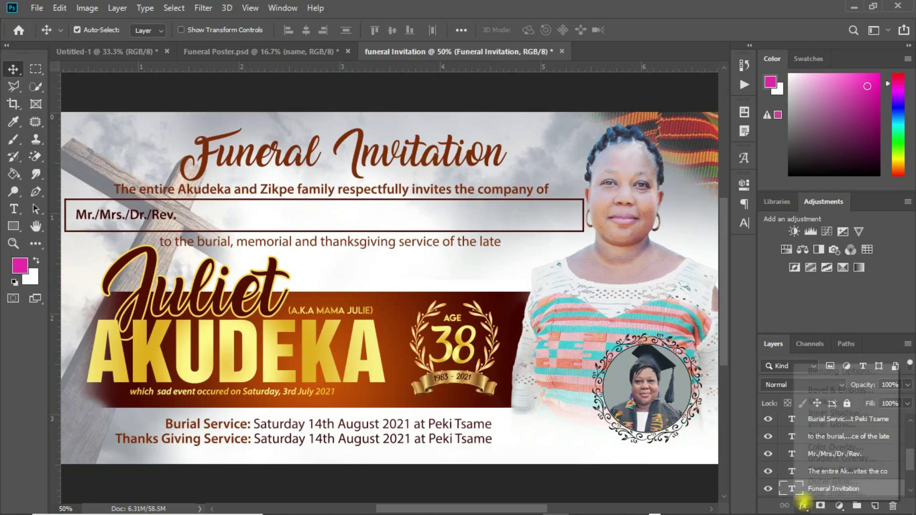
pyautogui.click(811, 402)
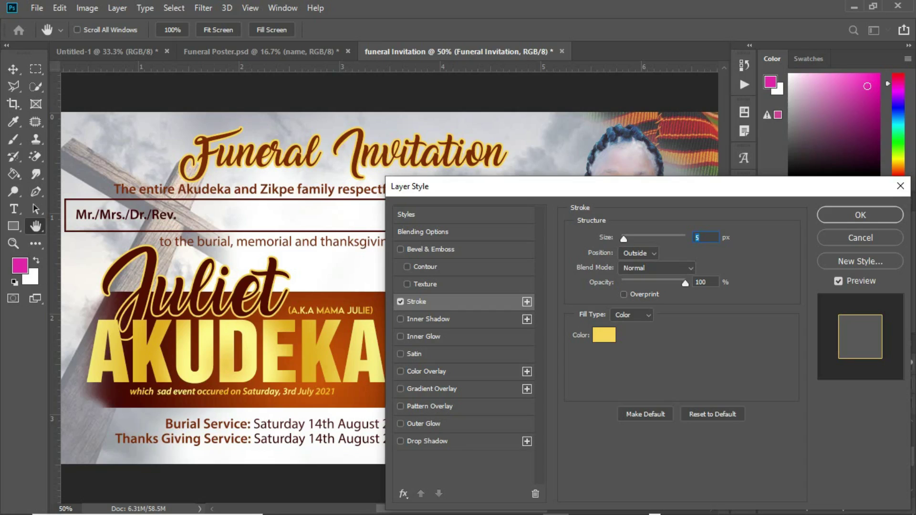
pyautogui.click(855, 215)
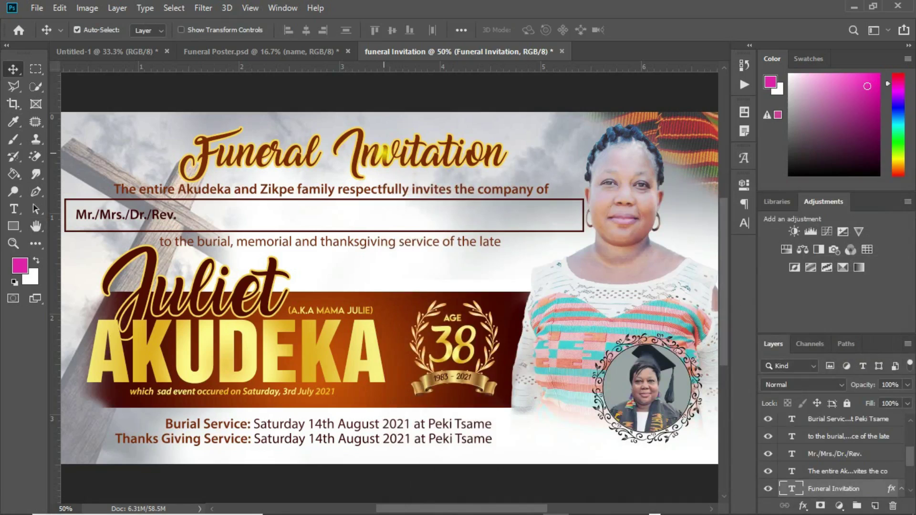
# Scale the "Funeral Invitation" title up to about 113% around its centre.
pyautogui.hotkey('ctrl', 't')
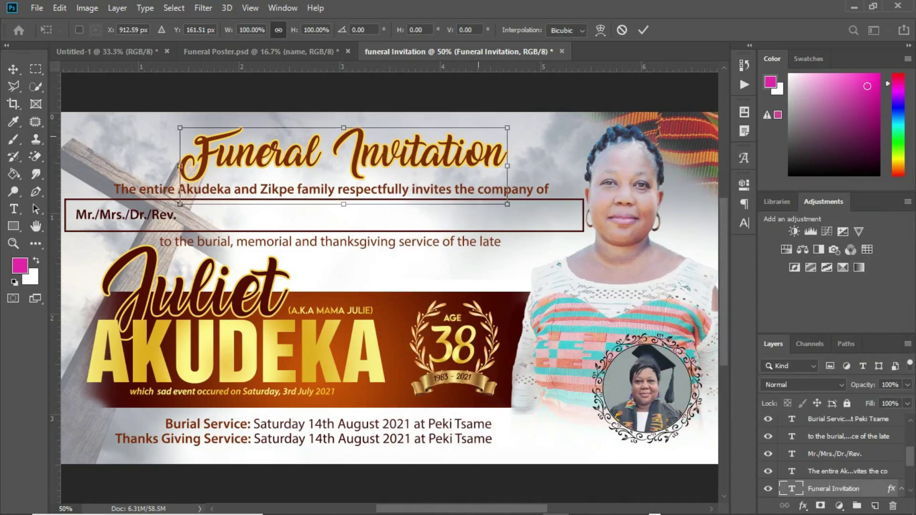
pyautogui.moveTo(507, 128)
pyautogui.mouseDown()
pyautogui.moveTo(531, 123)
pyautogui.moveTo(503, 138)
pyautogui.mouseUp()
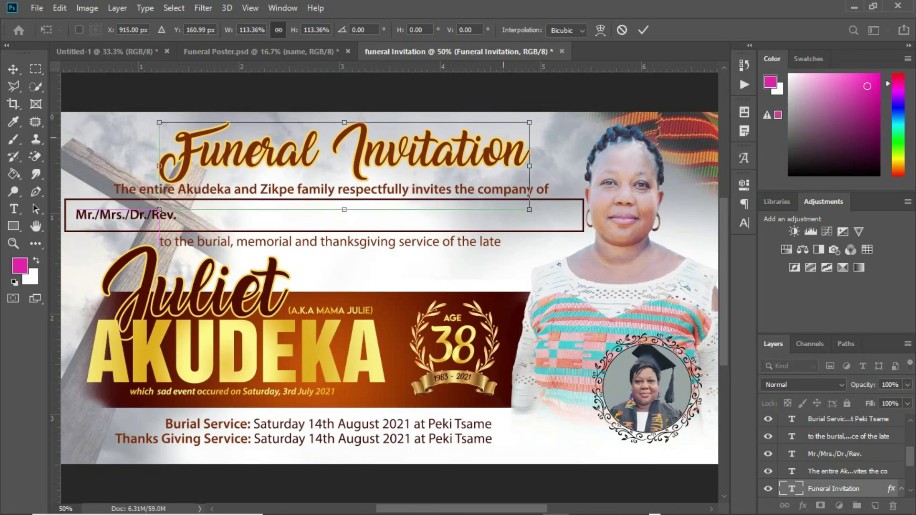
pyautogui.press('Return')
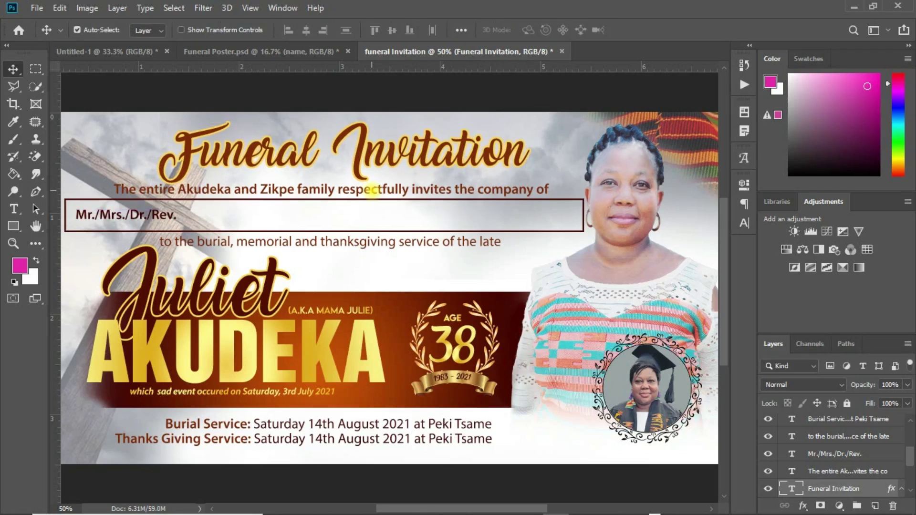
# Align the horizontal centres of the title, the two invitation wording lines and the service details.
pyautogui.keyDown('shift'); pyautogui.click(372, 191); pyautogui.keyUp('shift')
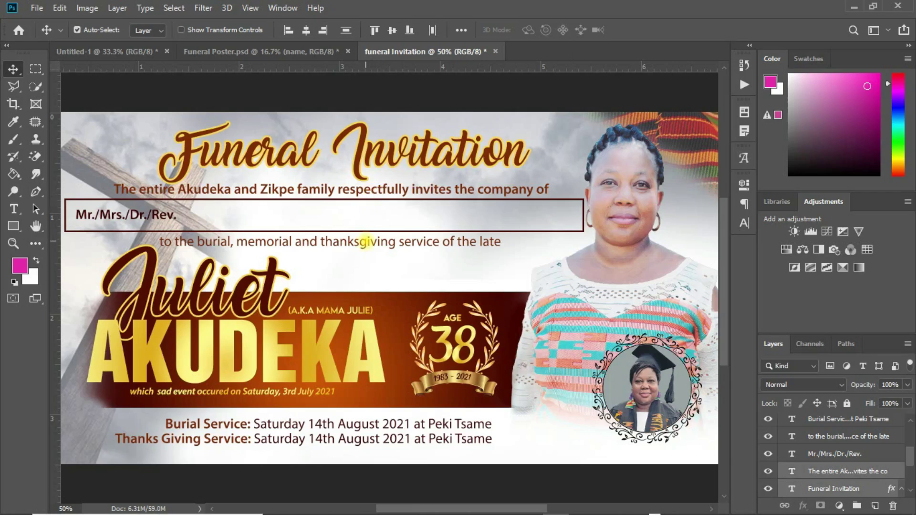
pyautogui.keyDown('shift'); pyautogui.click(366, 242); pyautogui.keyUp('shift')
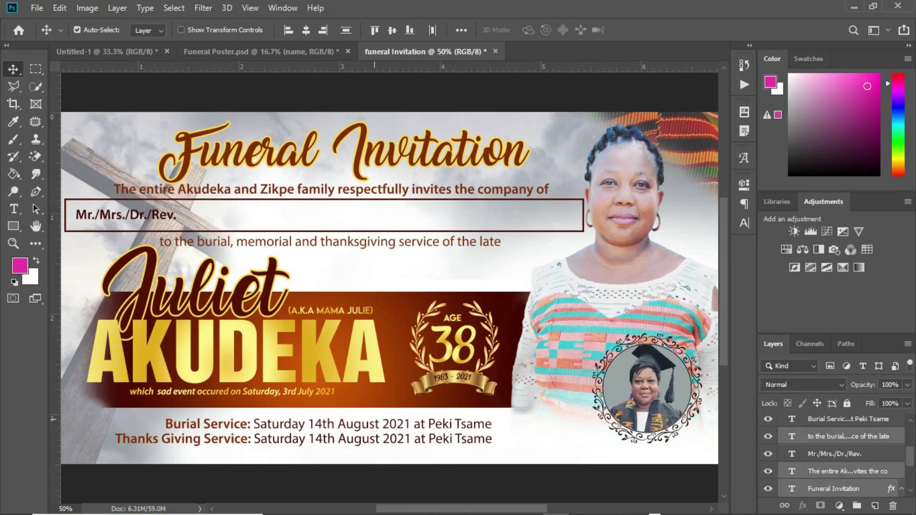
pyautogui.keyDown('shift'); pyautogui.click(371, 427); pyautogui.keyUp('shift')
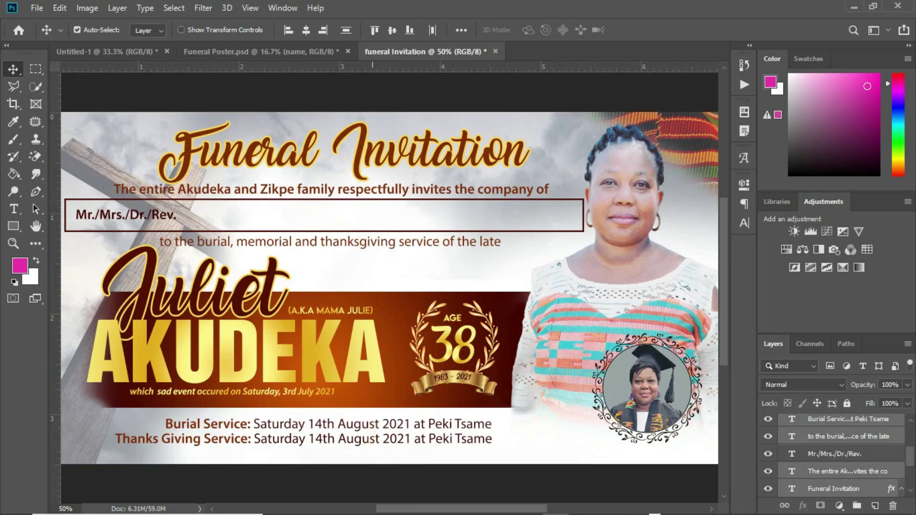
pyautogui.click(306, 30)
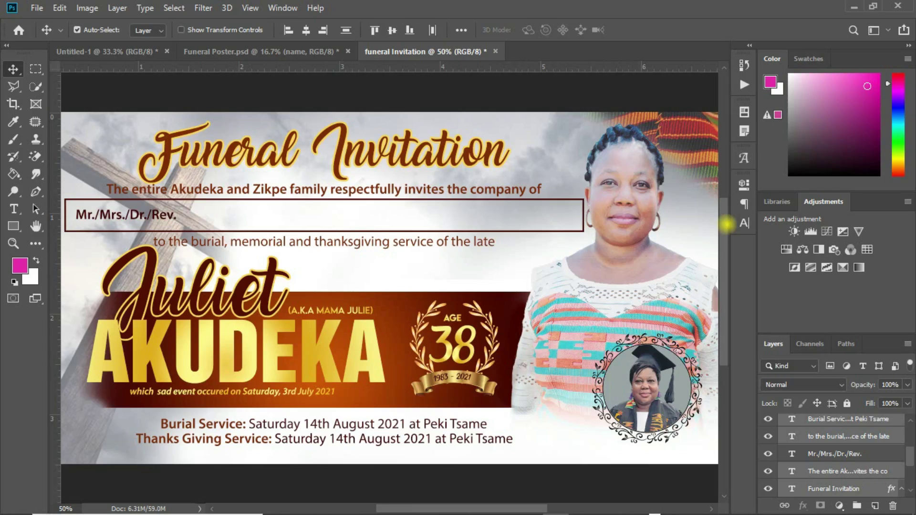
# Copy the "All Friends and sympathizers cordially invited" notice from Funeral Poster.psd to the lower edge of the funeral Invitation document.
pyautogui.scroll(-3, 726, 224)
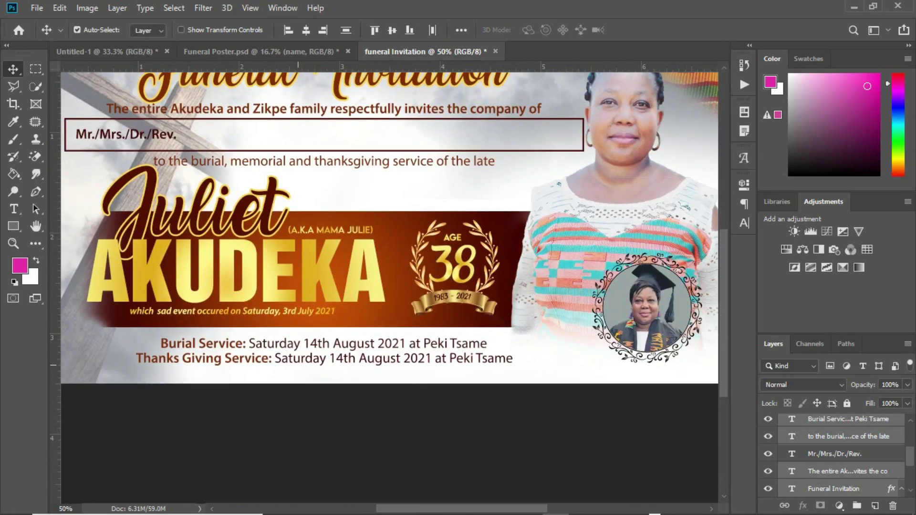
pyautogui.click(257, 51)
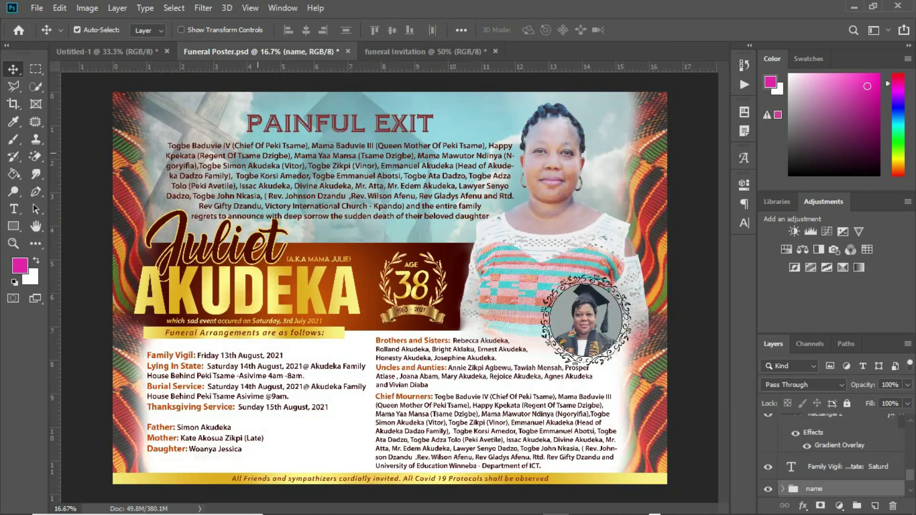
pyautogui.moveTo(359, 480); pyautogui.dragTo(418, 53)
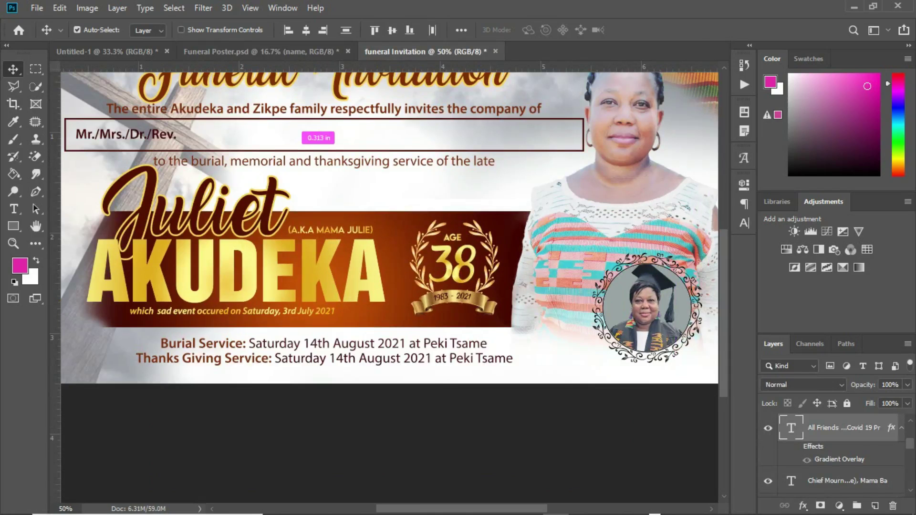
pyautogui.moveTo(318, 143); pyautogui.dragTo(318, 143)
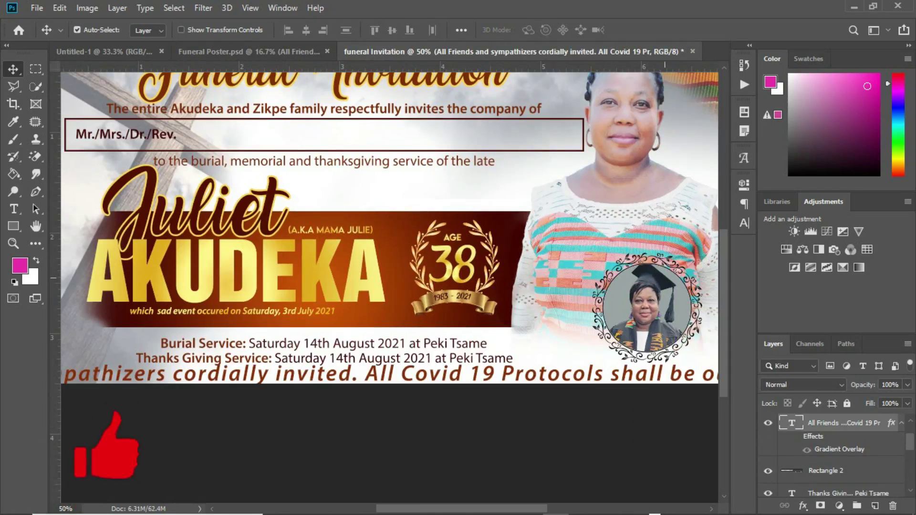
# Reduce the sympathizers and Covid 19 notice text to 6 pt.
pyautogui.click(744, 223)
pyautogui.click(648, 220)
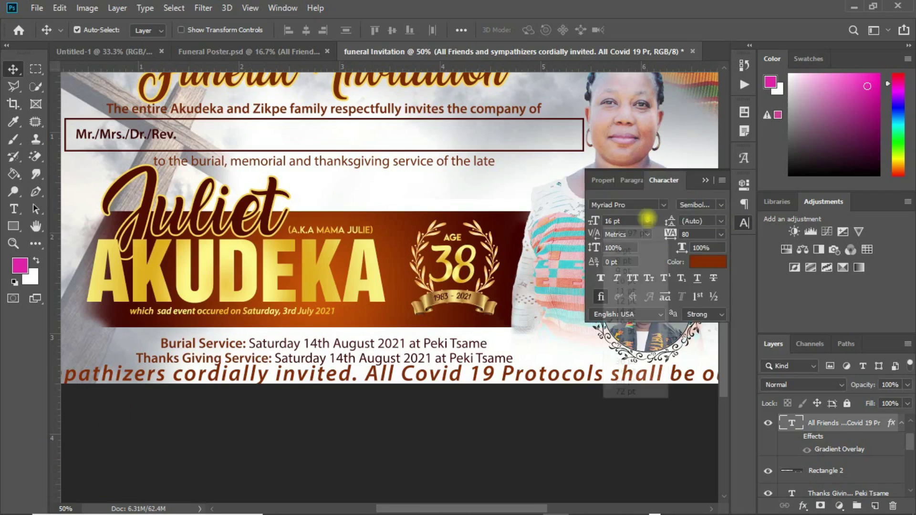
pyautogui.click(620, 271)
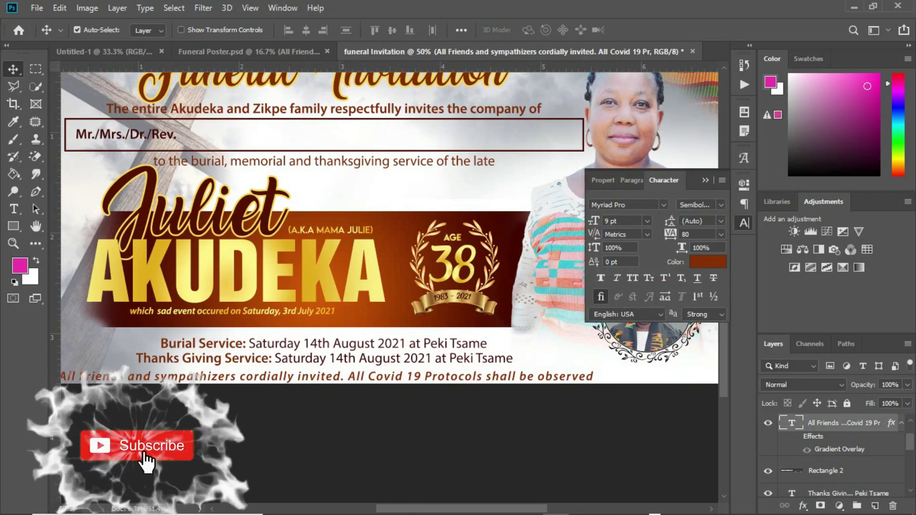
pyautogui.click(648, 221)
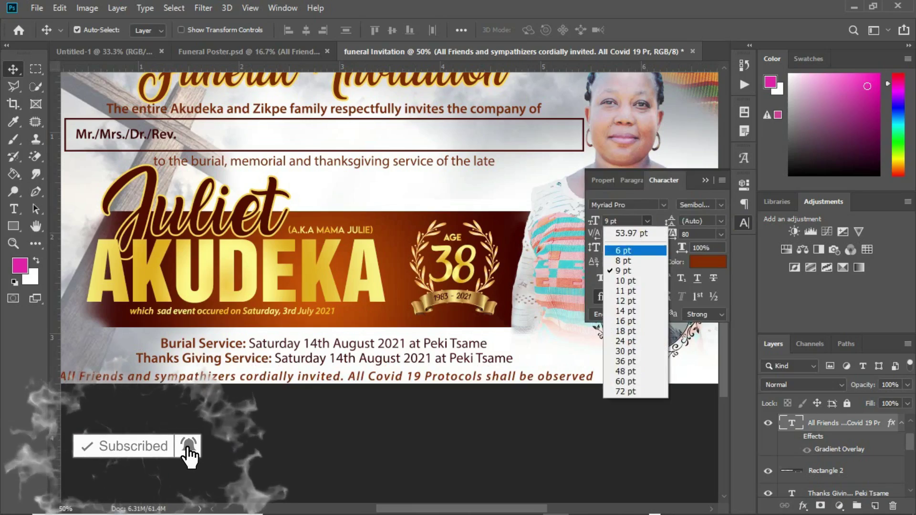
pyautogui.click(623, 251)
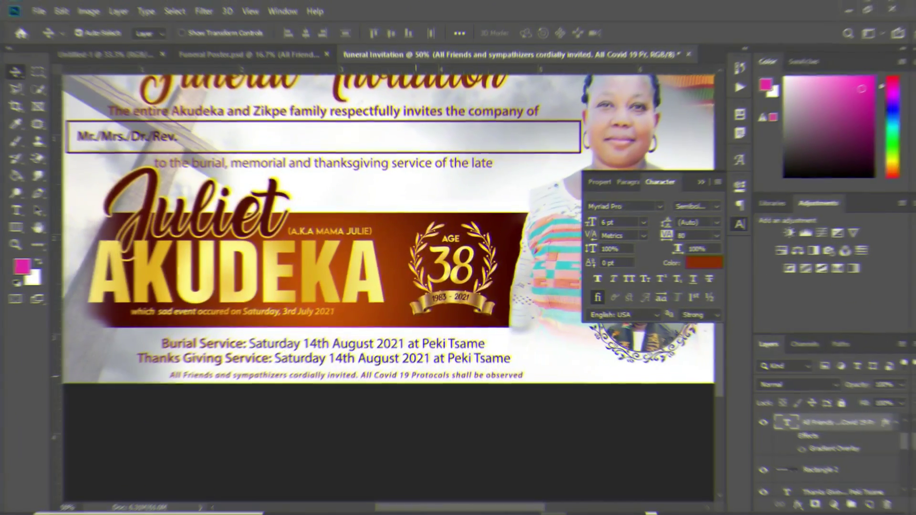
# Copy the gold bar from Funeral Poster.psd into the invitation and fit it as a thin strip behind the bottom notice.
pyautogui.click(270, 54)
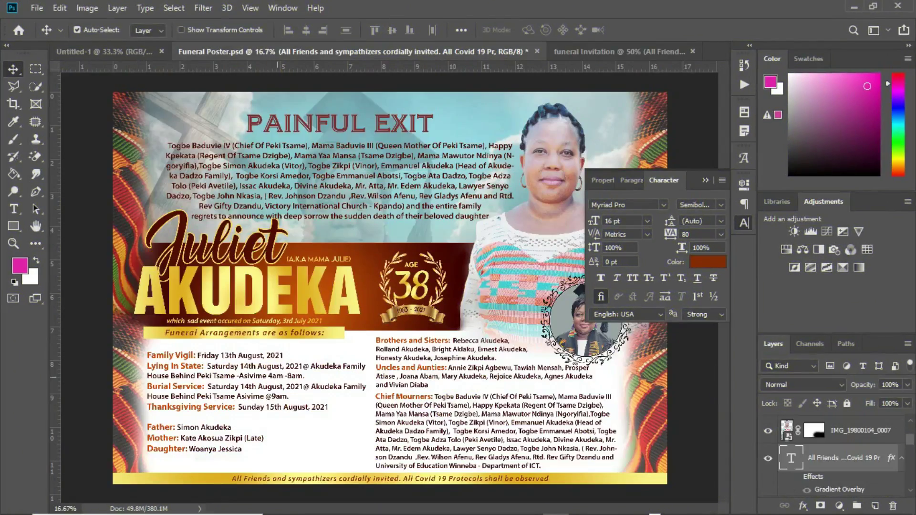
pyautogui.moveTo(201, 477); pyautogui.dragTo(596, 53)
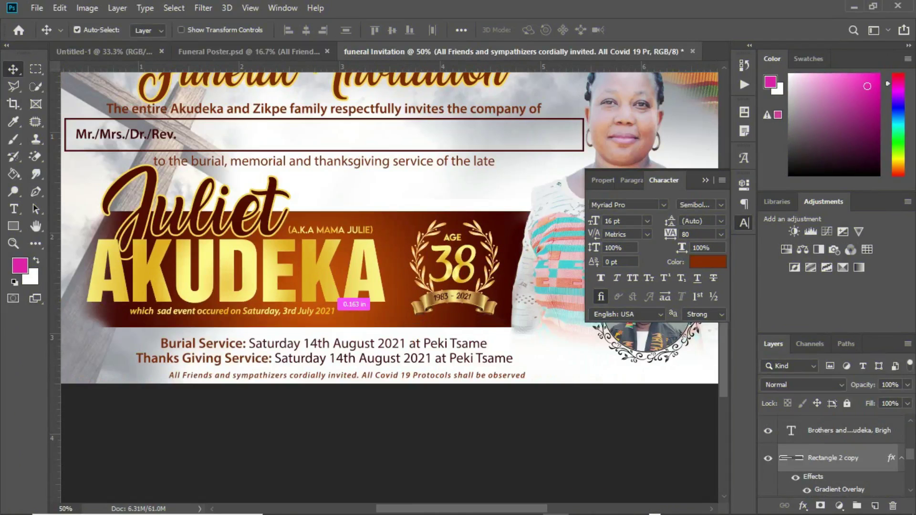
pyautogui.moveTo(354, 298); pyautogui.dragTo(354, 298)
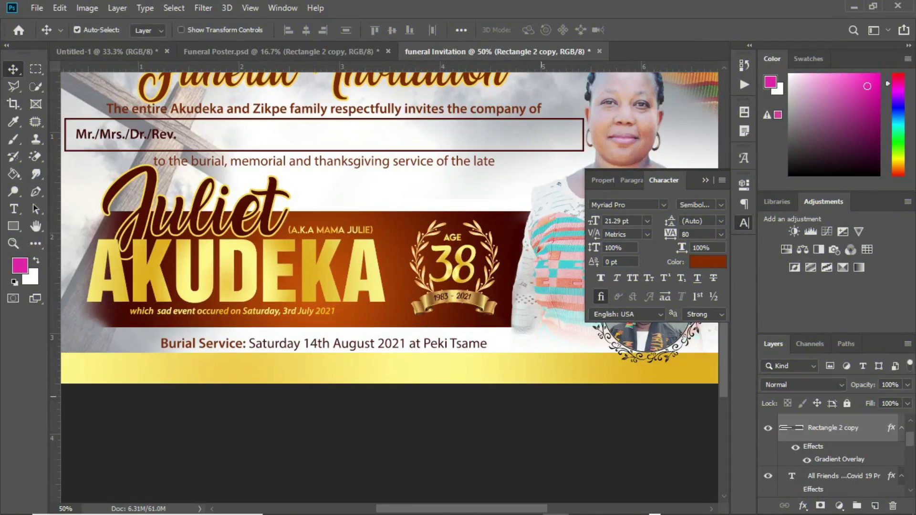
pyautogui.hotkey('ctrl', 't')
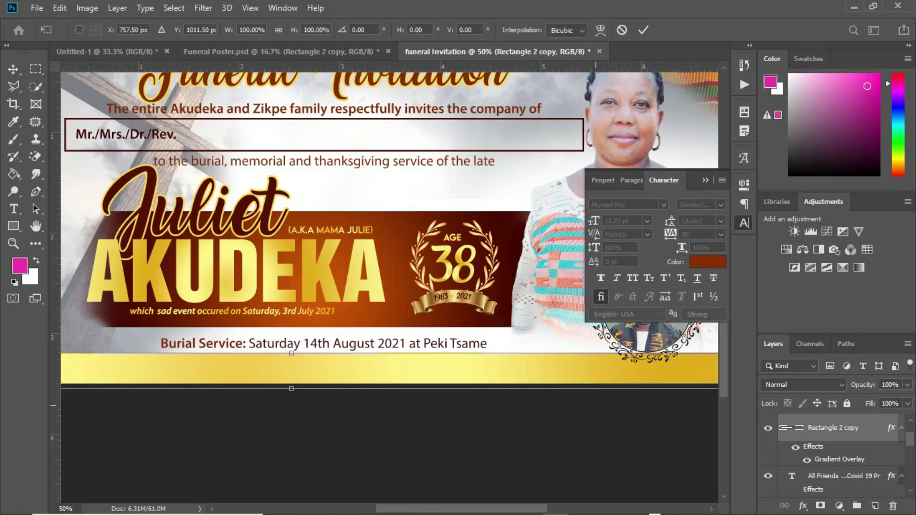
pyautogui.moveTo(292, 353); pyautogui.dragTo(292, 365)
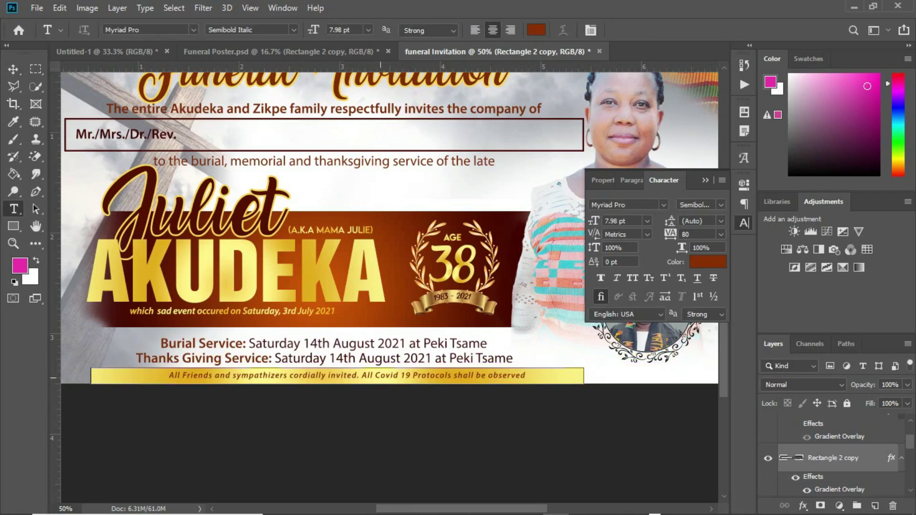
# Delete "All Friends and sympathizers cordially invited." from the bottom notice, keeping only "All Covid 19 Protocols shall be observed".
pyautogui.click(362, 376)
pyautogui.moveTo(362, 379); pyautogui.dragTo(211, 335)
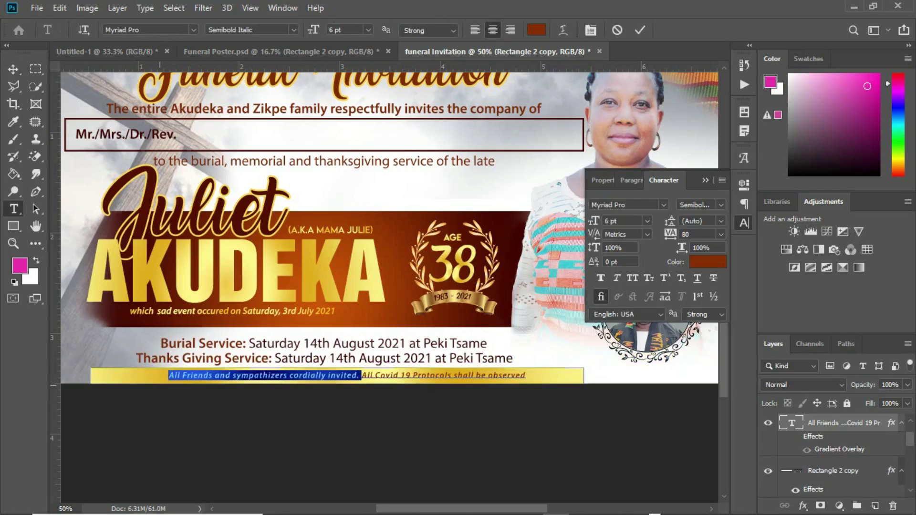
pyautogui.press('BackSpace')
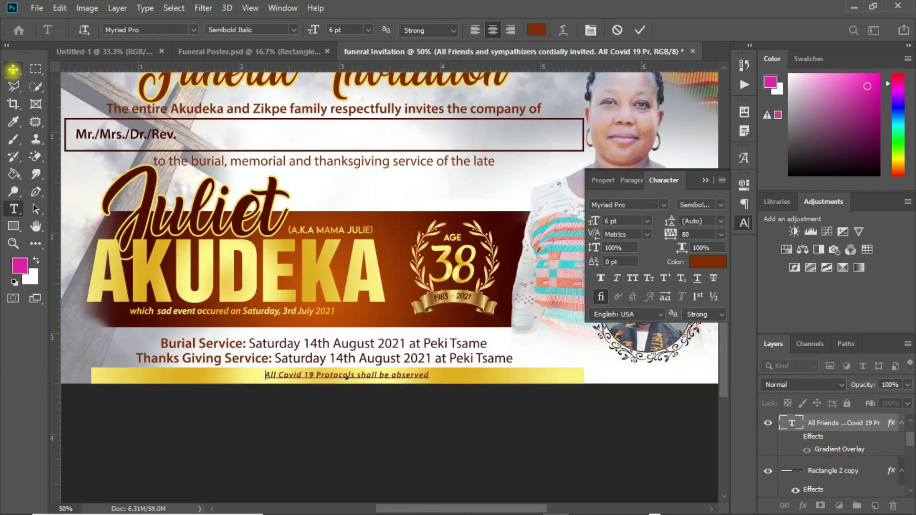
pyautogui.click(13, 69)
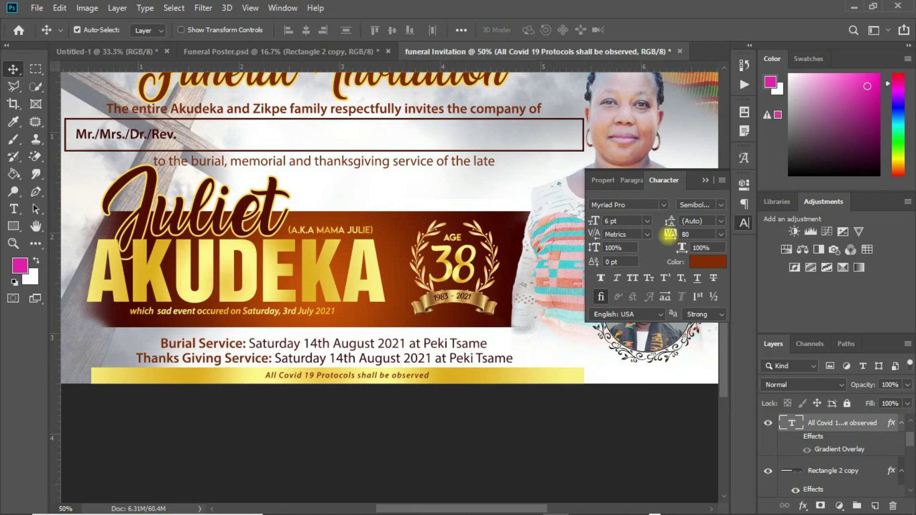
# Set the Covid 19 notice's tracking to 540 and its font style to Bold.
pyautogui.moveTo(670, 234); pyautogui.dragTo(690, 233)
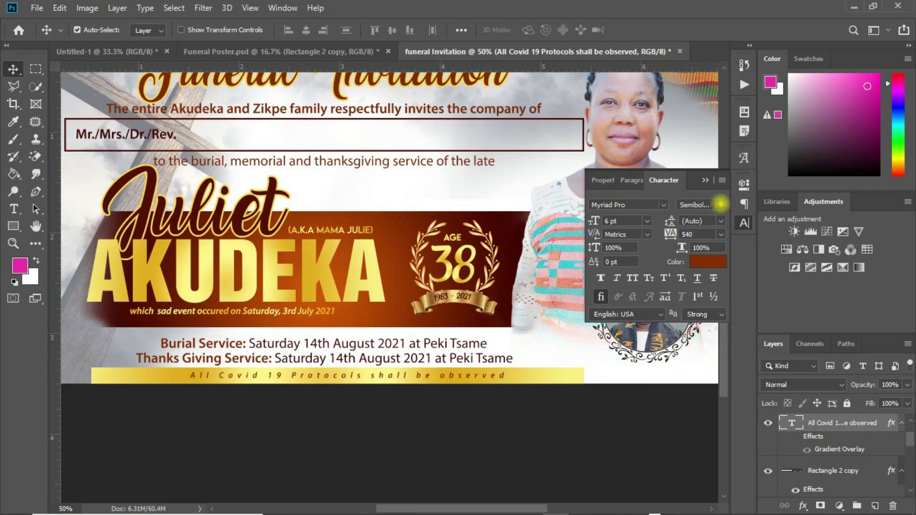
pyautogui.click(721, 204)
pyautogui.click(698, 318)
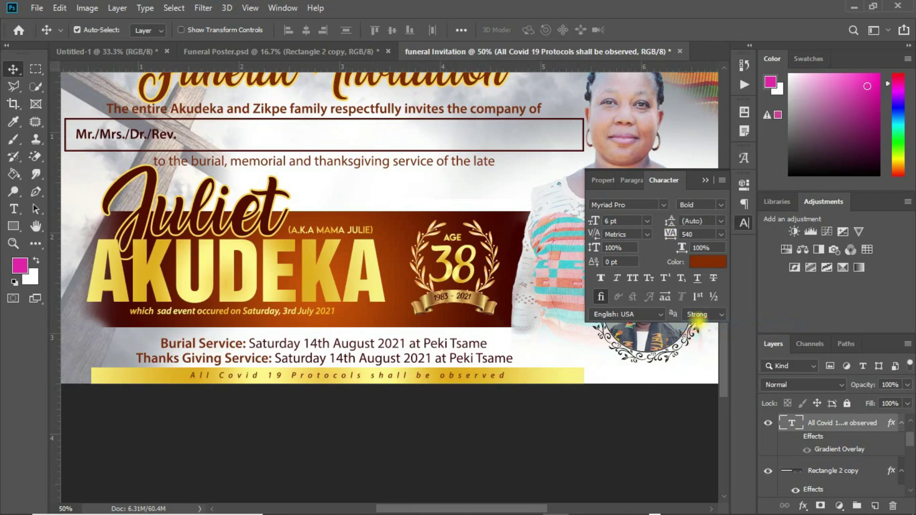
# Nudge the Covid 19 notice text and the gold strip behind it slightly down toward the invitation's lower edge.
pyautogui.press('Down')
pyautogui.press('Down')
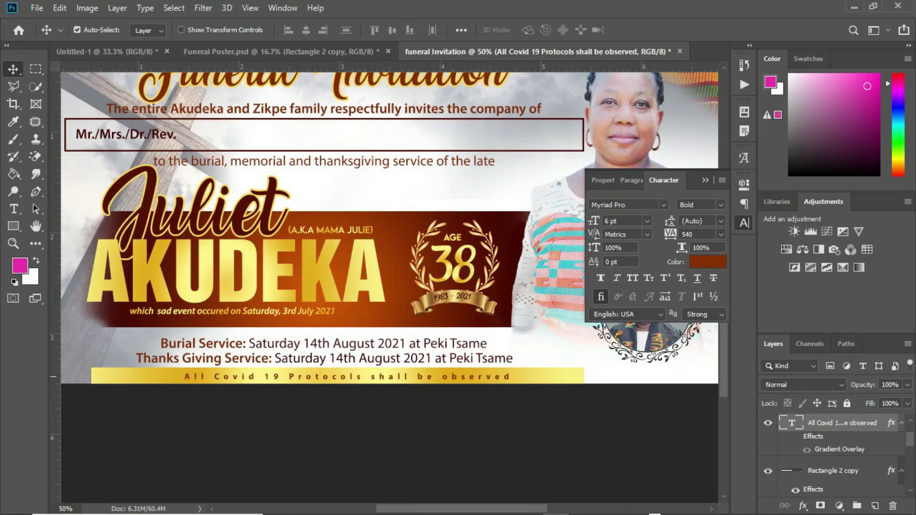
pyautogui.click(530, 376)
pyautogui.press('Down')
pyautogui.press('Down')
pyautogui.press('Down')
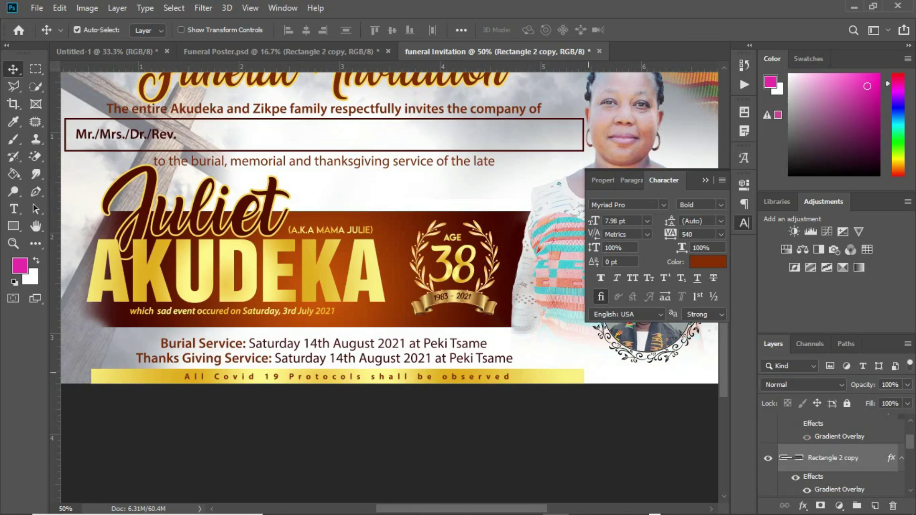
# Add a layer mask to the gold strip and fade both of its ends with a soft black 70 px brush.
pyautogui.click(820, 505)
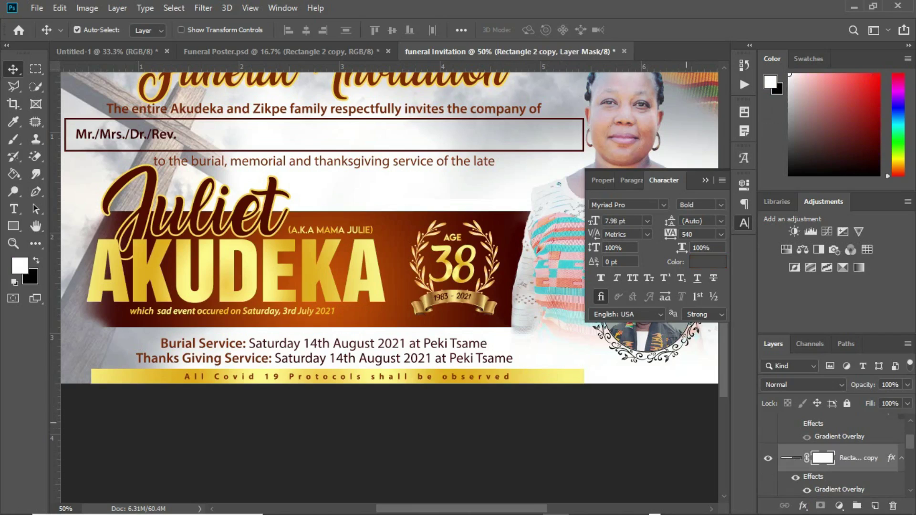
pyautogui.press('b')
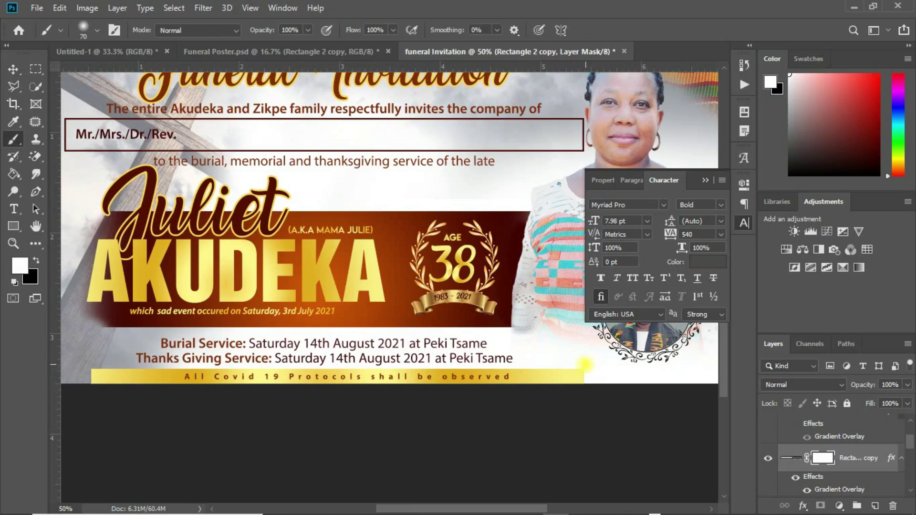
pyautogui.press('x')
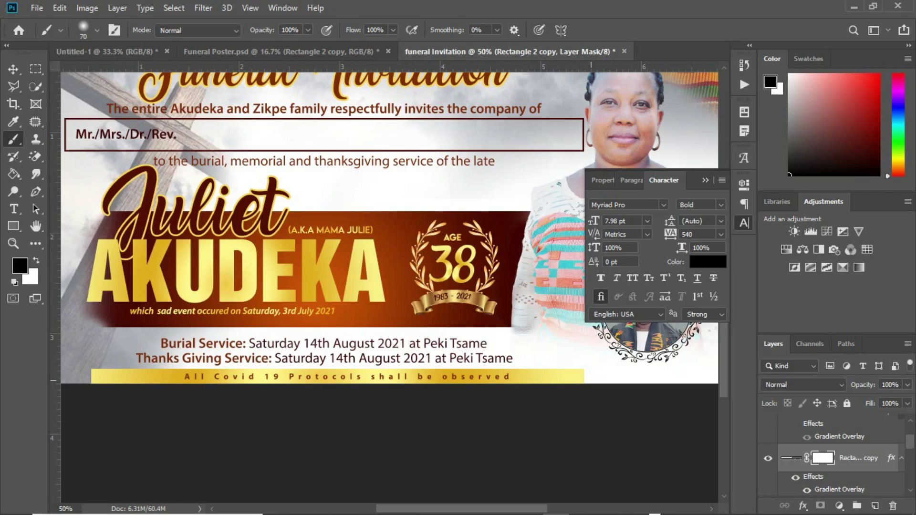
pyautogui.moveTo(587, 371)
pyautogui.mouseDown()
pyautogui.moveTo(583, 385)
pyautogui.moveTo(583, 359)
pyautogui.mouseUp()
pyautogui.moveTo(95, 367); pyautogui.dragTo(103, 364)
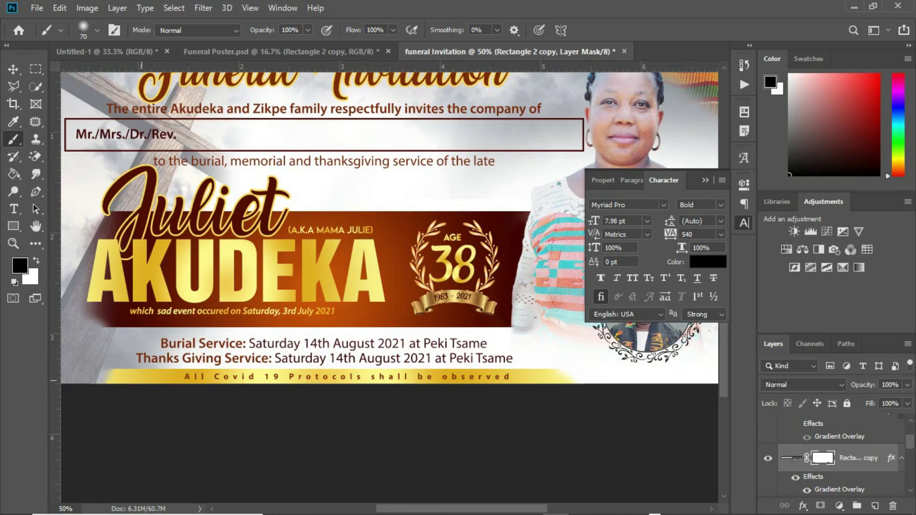
# Enlarge the brush to 250 px and soften the fade at the gold strip's ends further on its mask.
pyautogui.press(']')
pyautogui.press(']')
pyautogui.press(']')
pyautogui.press(']')
pyautogui.press(']')
pyautogui.click(578, 379)
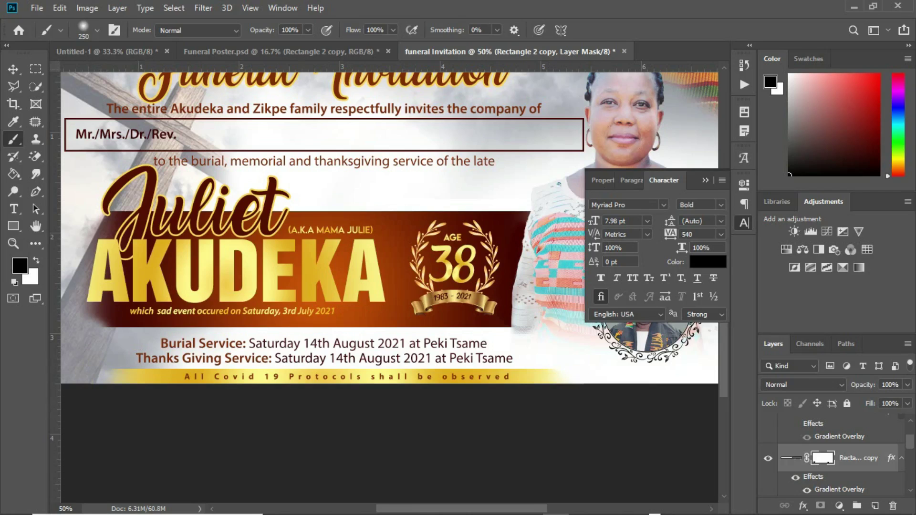
pyautogui.press('v')
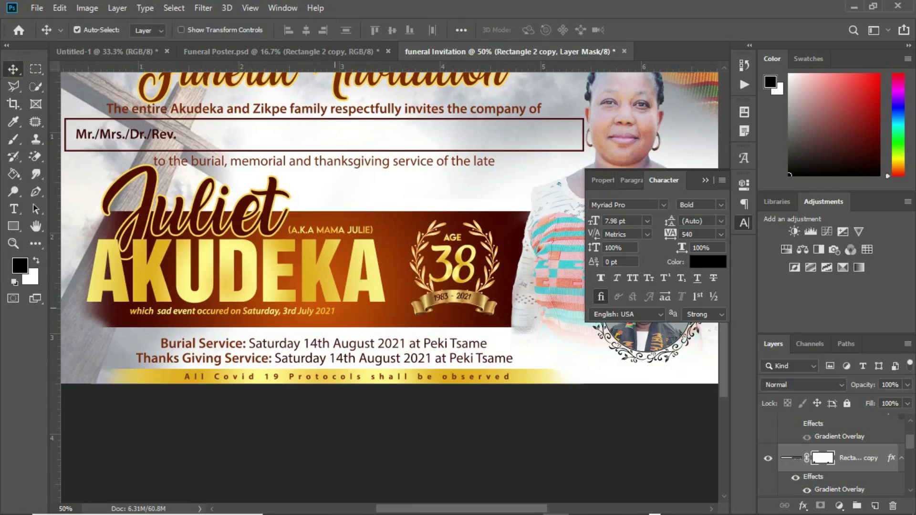